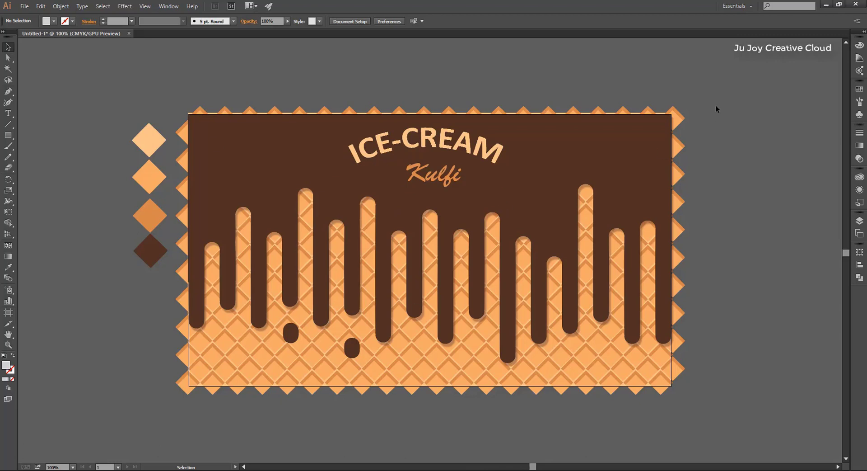
Marquee-select all of the finished ice-cream poster artwork and delete it.
mouse_move(716, 106)
mouse_down()
mouse_move(220, 403)
mouse_move(178, 417)
mouse_up()
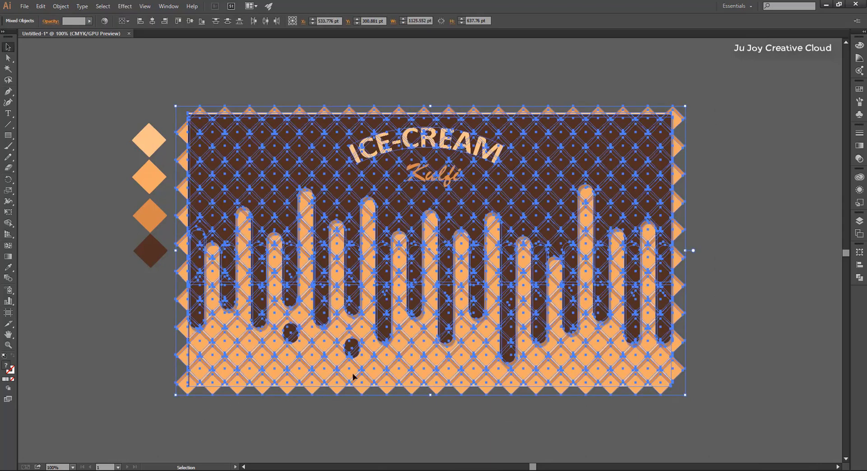
key(Delete)
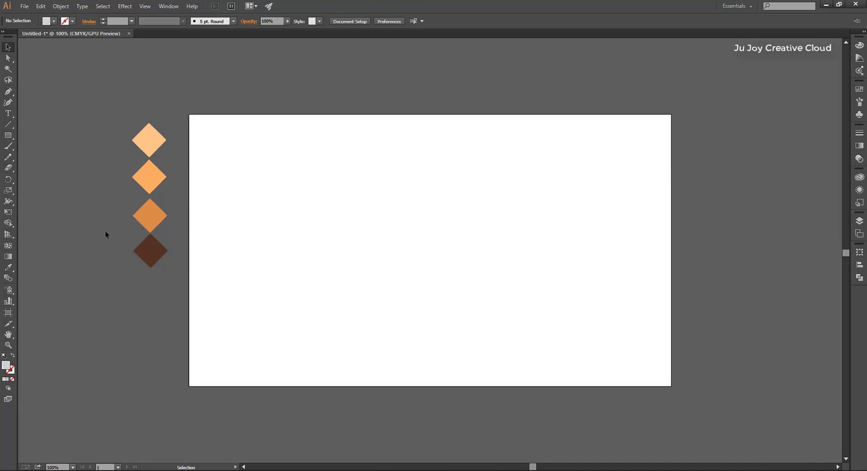
Draw a 142 pt square on the artboard's left, filled with the second swatch's light orange.
click(12, 136)
drag(334, 213, 370, 237)
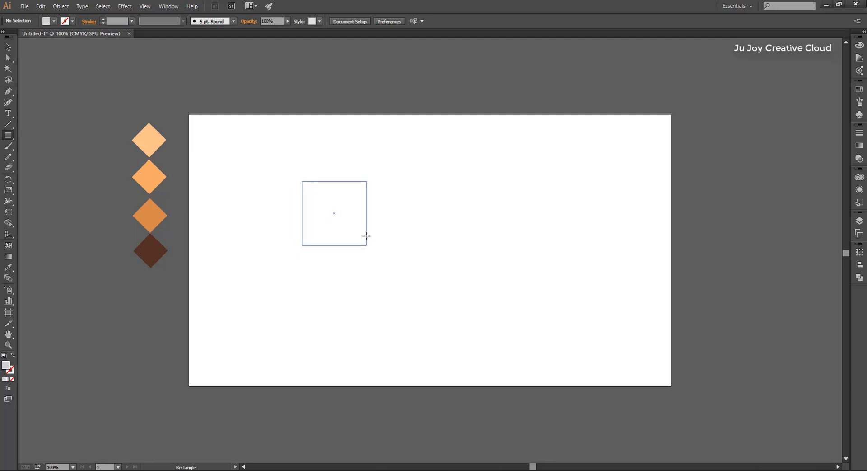
drag(370, 237, 367, 235)
click(8, 267)
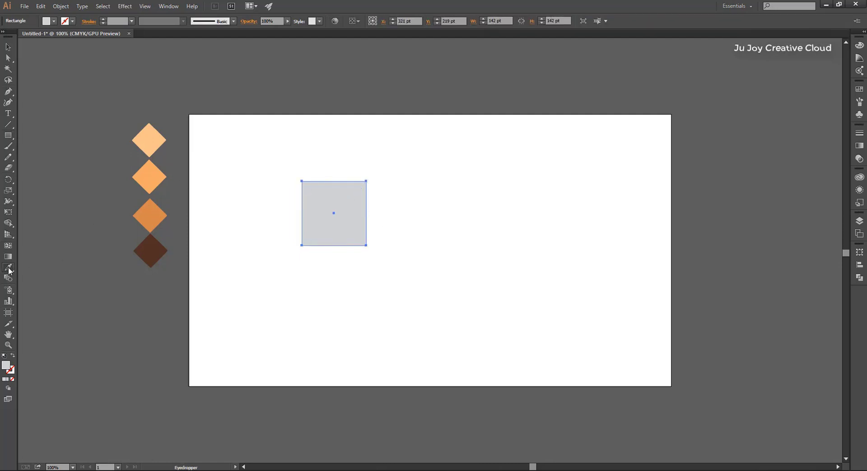
click(156, 214)
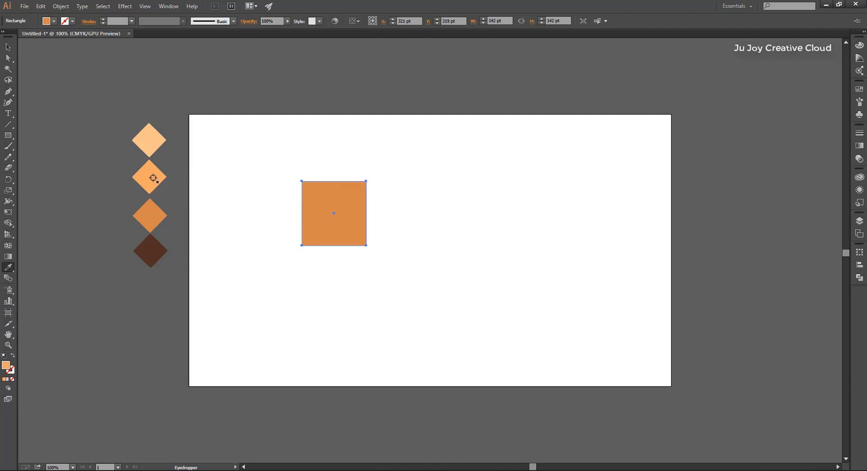
click(153, 175)
Rotate the square 45° into a diamond.
click(8, 47)
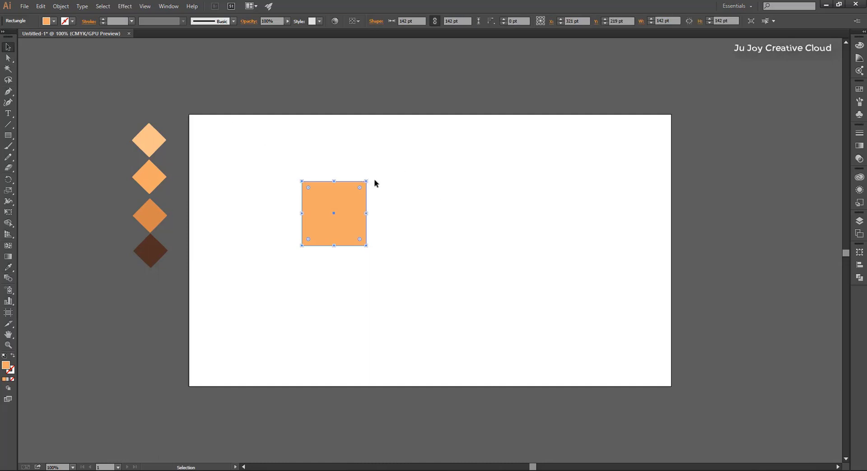
drag(368, 179, 388, 212)
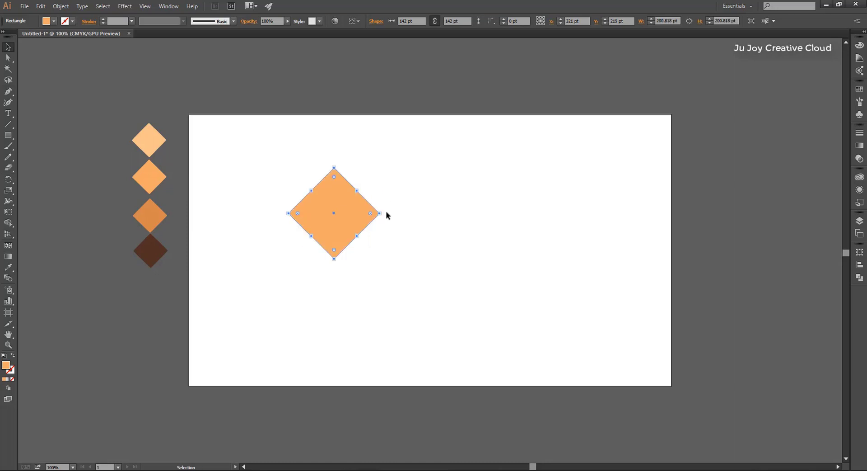
click(414, 211)
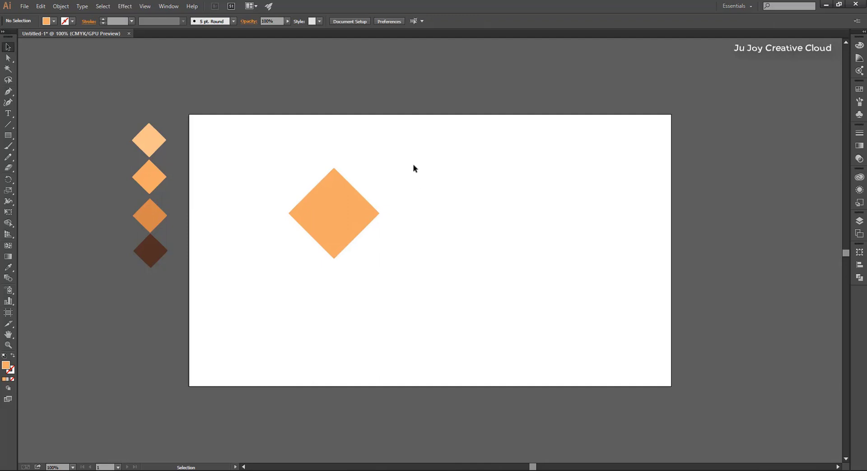
Alt-drag one diamond copy to the right and another overlapping the left diamond, lower down.
click(353, 221)
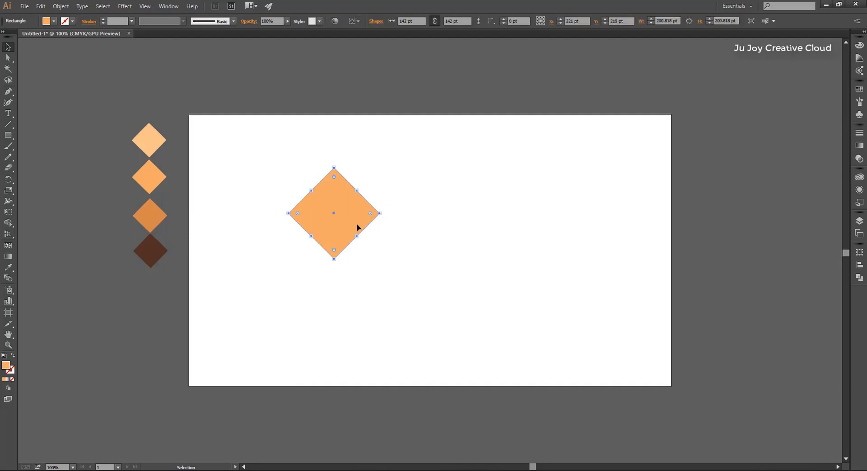
key(a)
alt+drag(354, 218, 472, 219)
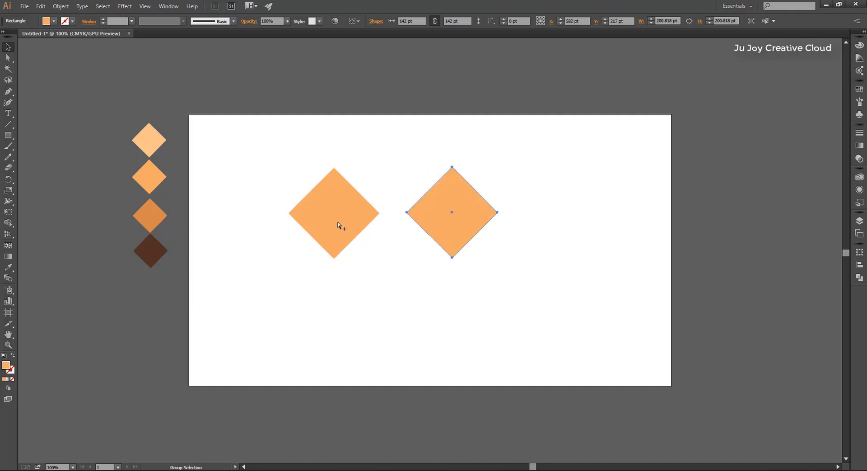
mouse_move(339, 226)
alt+mouse_down()
mouse_move(370, 262)
mouse_move(332, 230)
alt+mouse_up()
drag(334, 233, 334, 232)
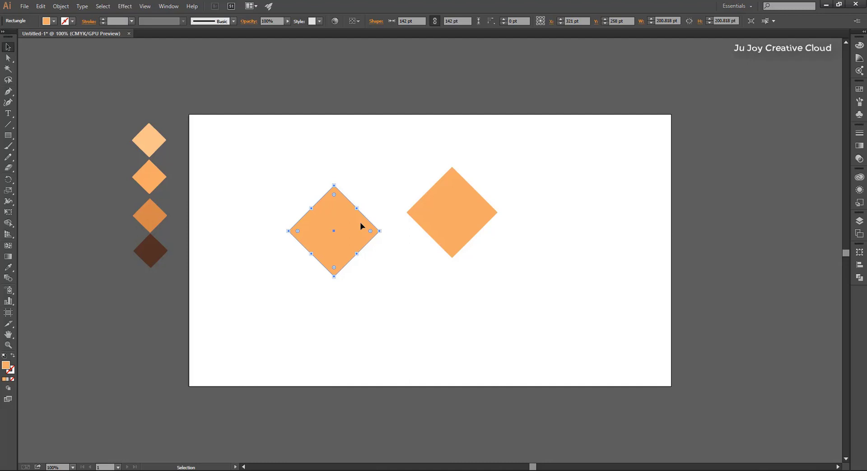
key(ctrl+z)
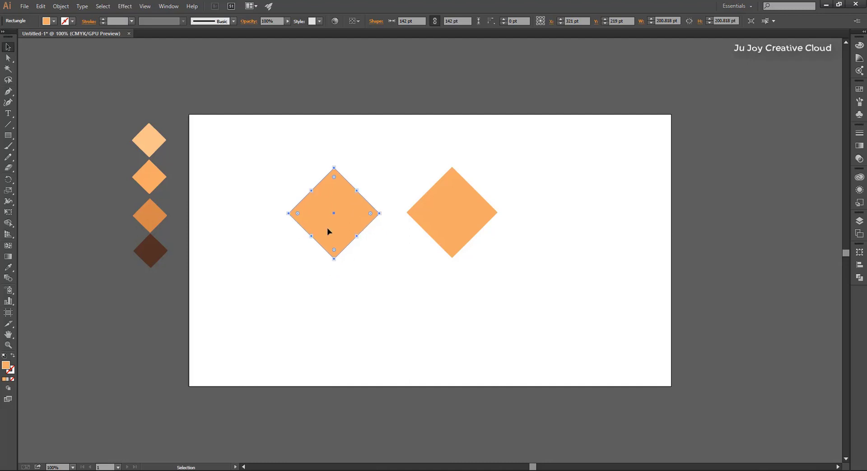
drag(328, 232, 333, 247)
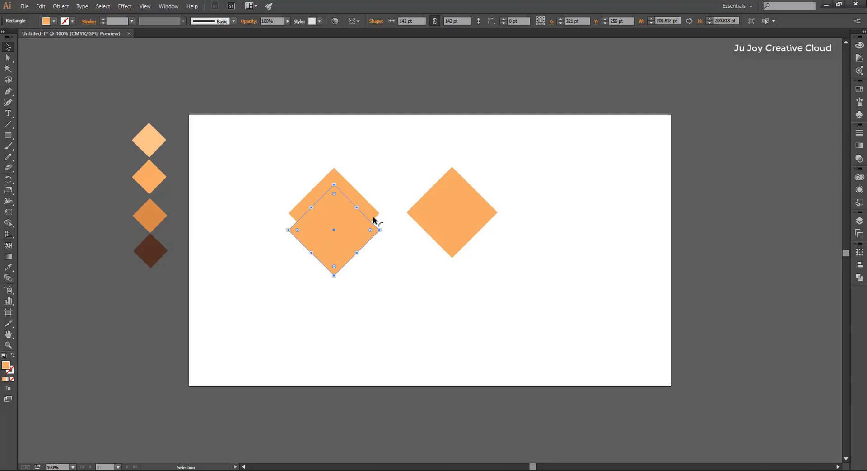
Cut the overlapping diamonds into a chevron with Pathfinder Minus Front.
drag(389, 178, 331, 268)
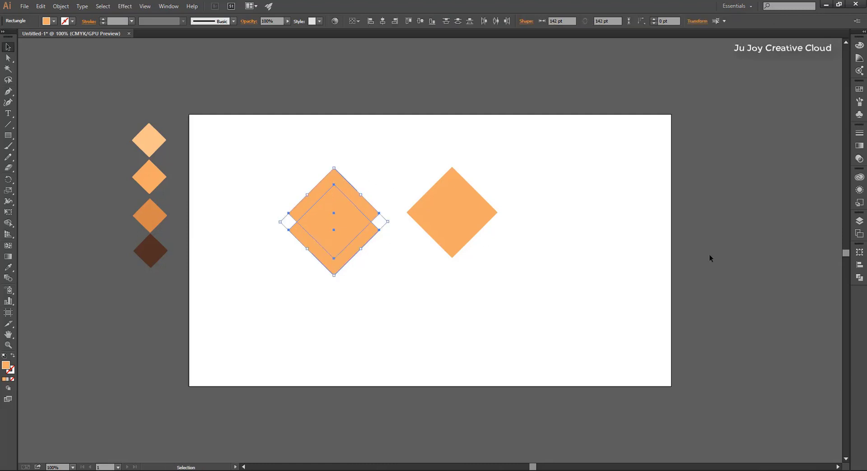
click(860, 278)
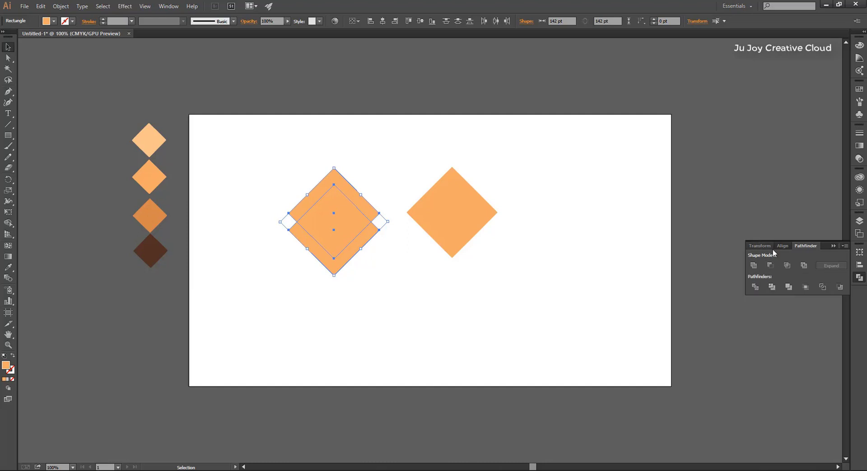
click(770, 266)
click(382, 138)
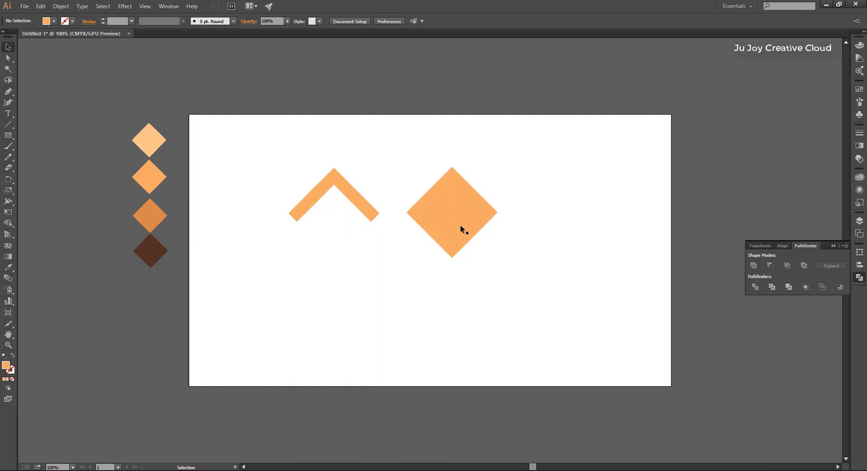
Move the right diamond onto the chevron so the two stack exactly.
drag(462, 203, 343, 205)
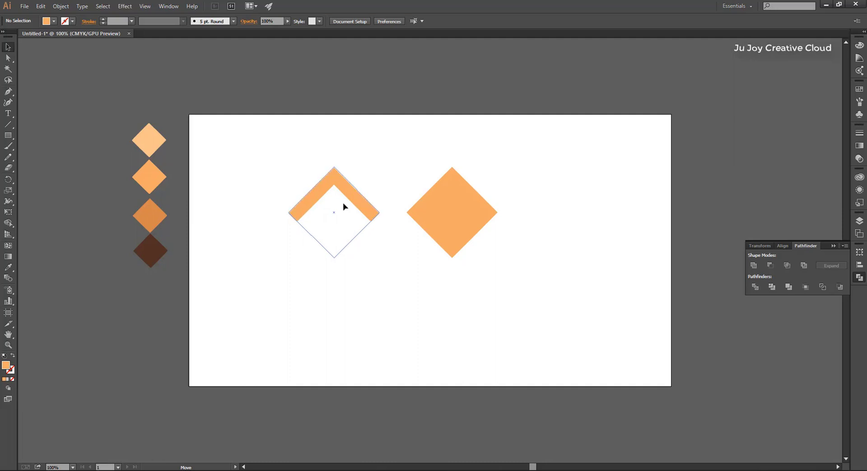
drag(343, 204, 343, 204)
drag(407, 159, 305, 259)
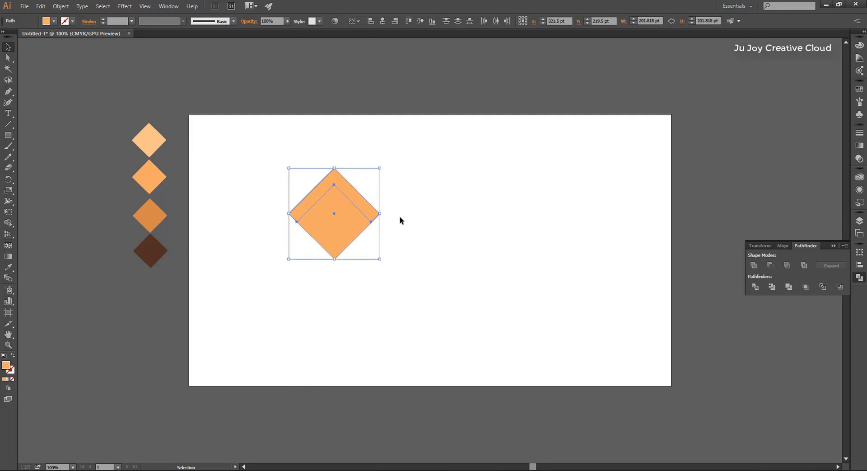
click(342, 229)
Send the light diamond to the back, behind the chevron.
click(516, 256)
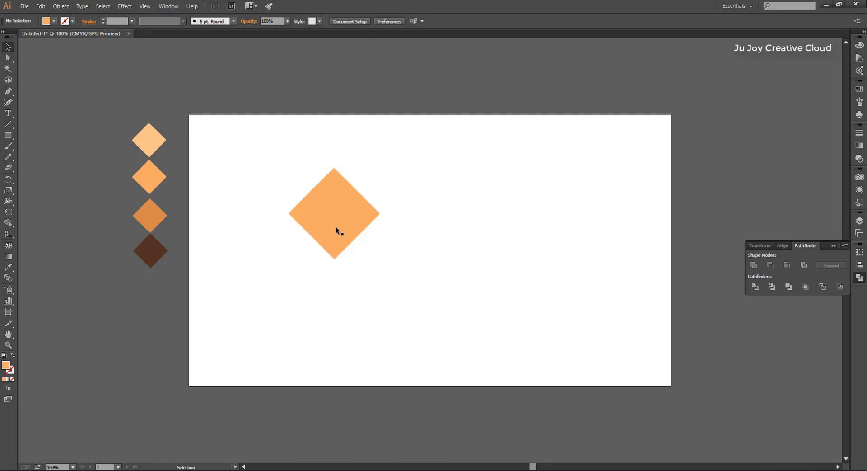
click(337, 228)
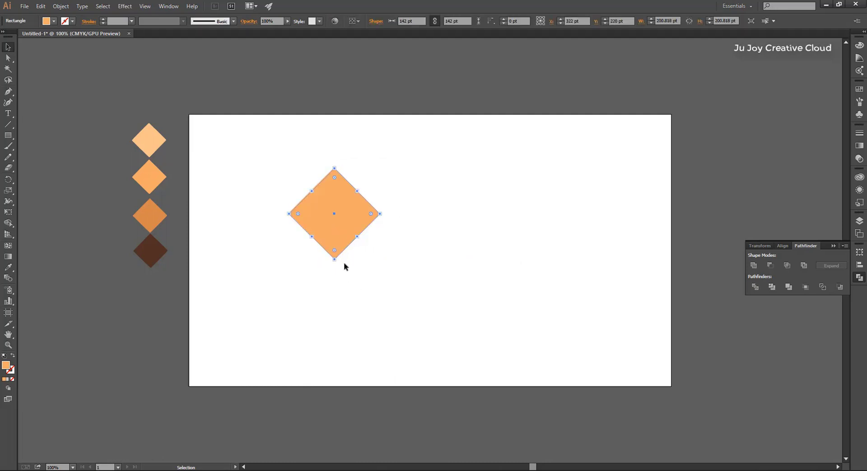
right_click(343, 232)
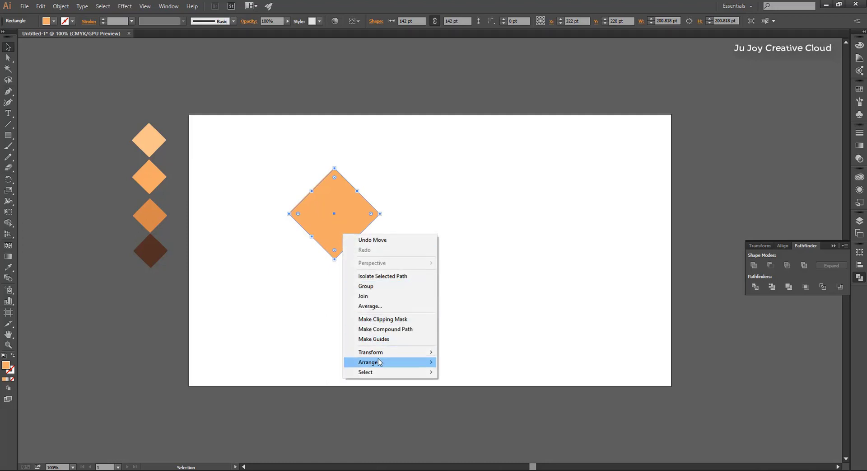
mouse_move(370, 362)
click(488, 393)
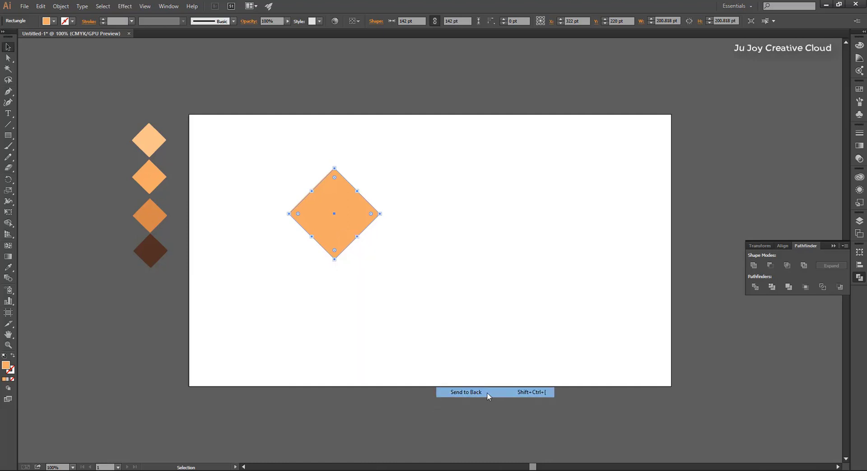
click(452, 237)
Fill the chevron with the third swatch's darker orange.
click(352, 194)
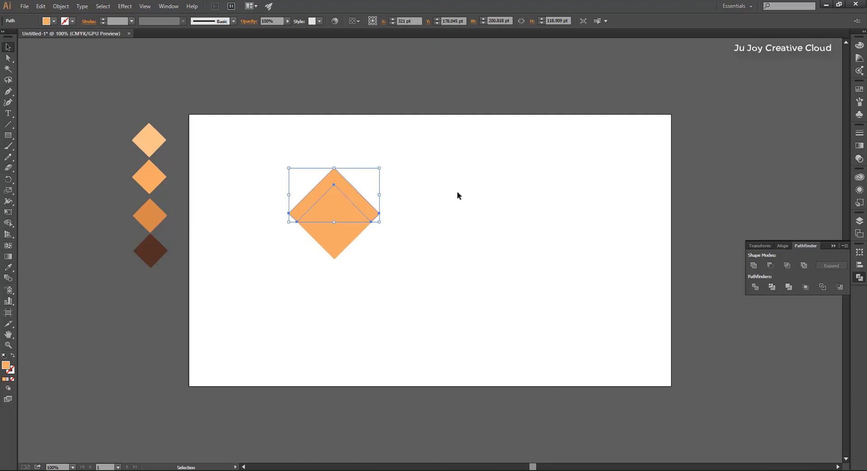
click(8, 267)
click(159, 213)
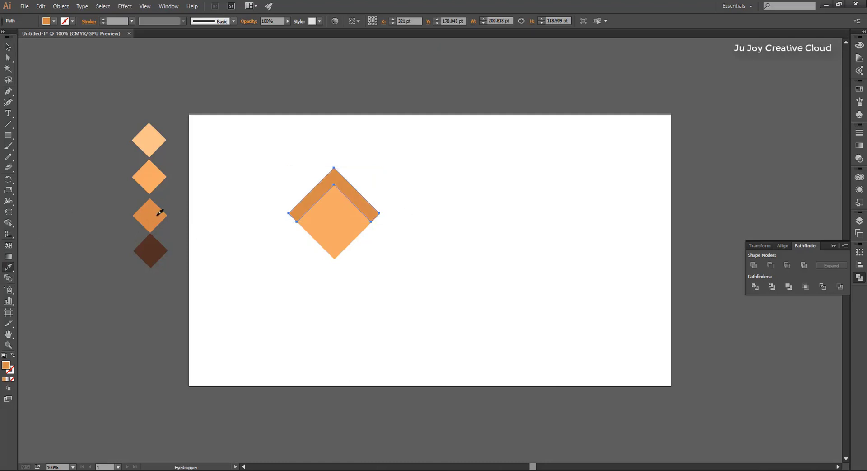
click(8, 46)
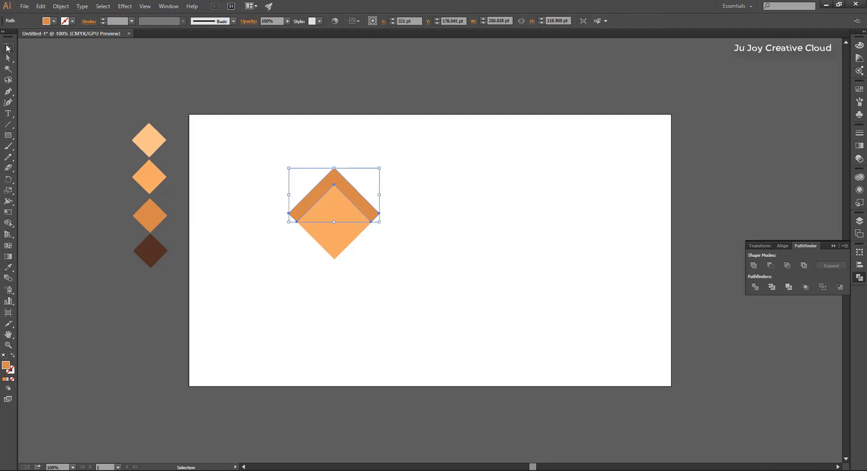
click(515, 189)
drag(452, 178, 234, 274)
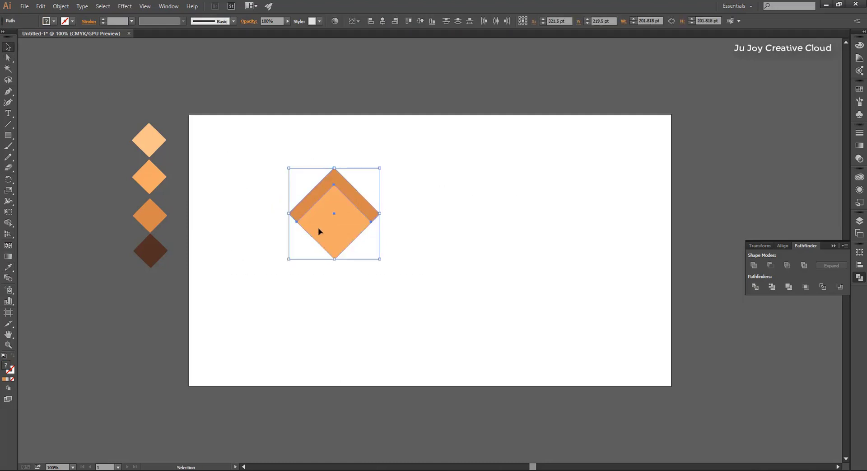
click(420, 192)
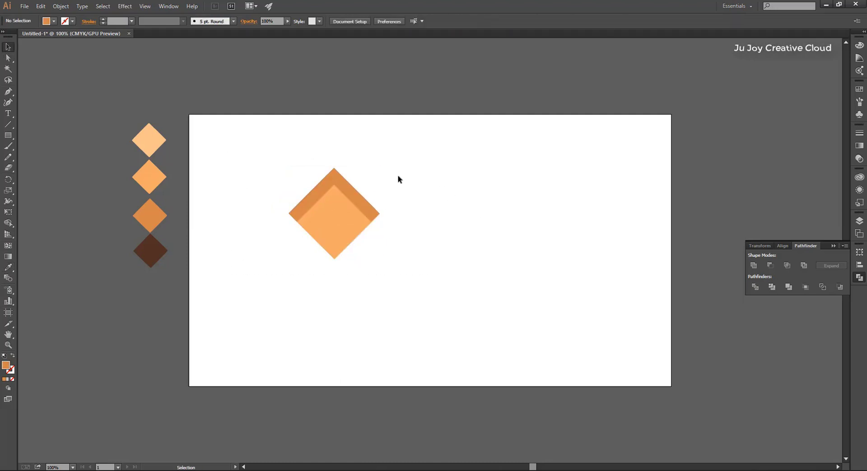
Scale the two-tone diamond down to a small tile at the artboard's top-left.
drag(387, 182, 356, 256)
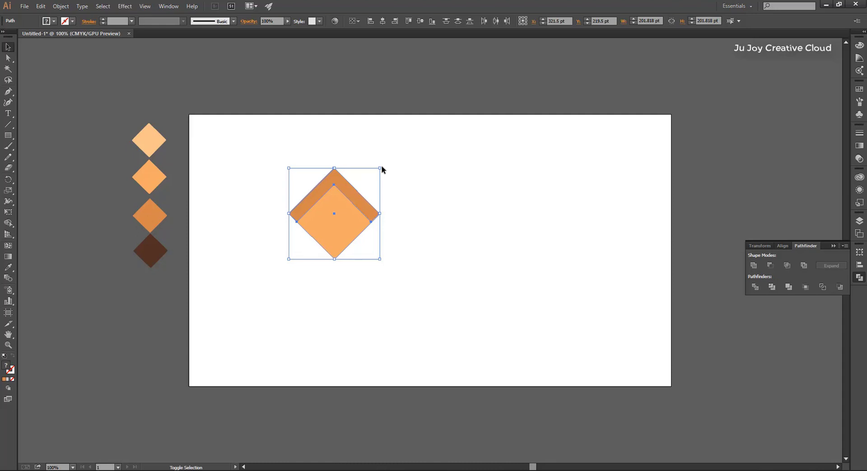
mouse_move(380, 168)
mouse_down()
mouse_move(360, 203)
mouse_move(315, 234)
mouse_move(206, 131)
mouse_up()
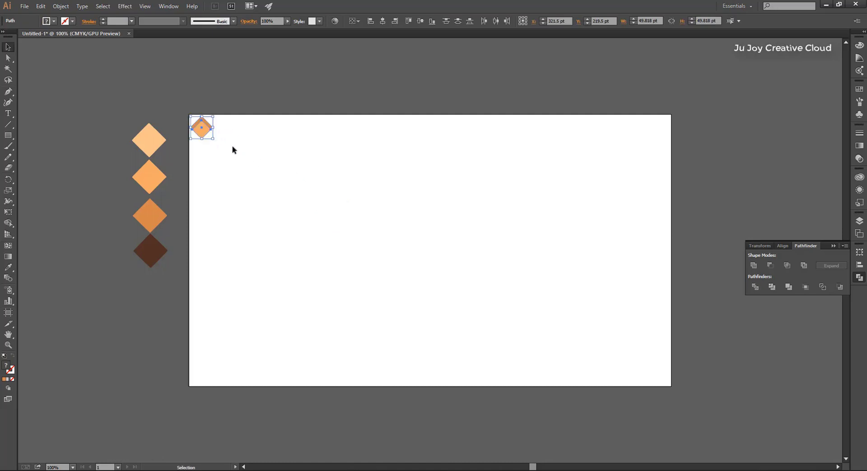
click(227, 163)
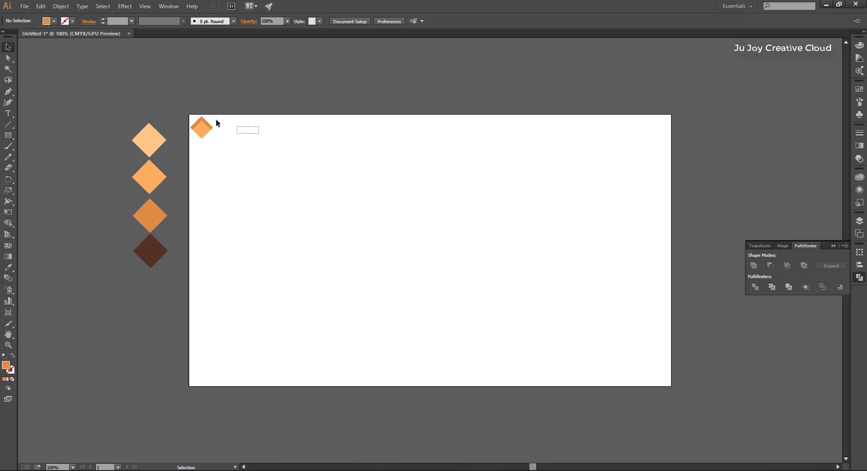
Zoom to 200% and Alt-drag a copy of the diamond just to its right.
drag(178, 130, 233, 153)
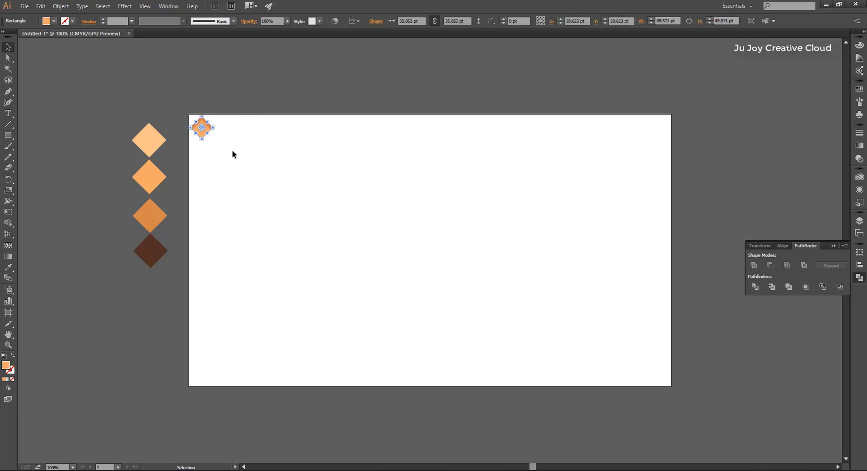
key(ctrl+equal)
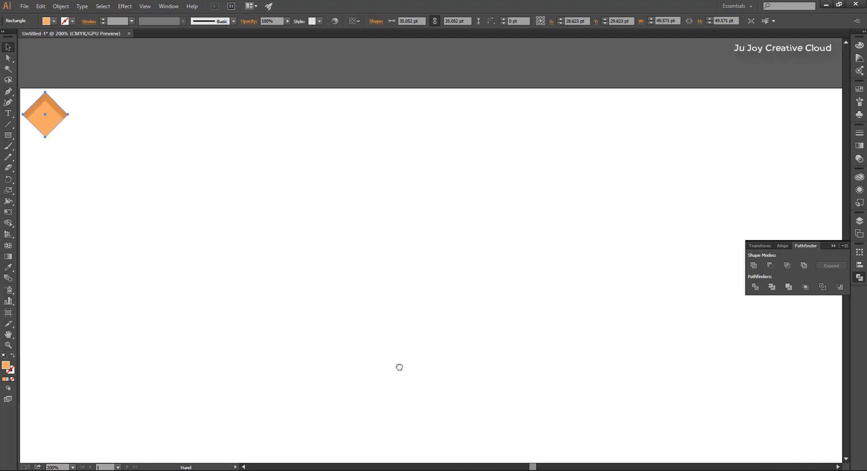
mouse_move(232, 154)
mouse_down()
mouse_move(204, 285)
mouse_move(195, 260)
mouse_up()
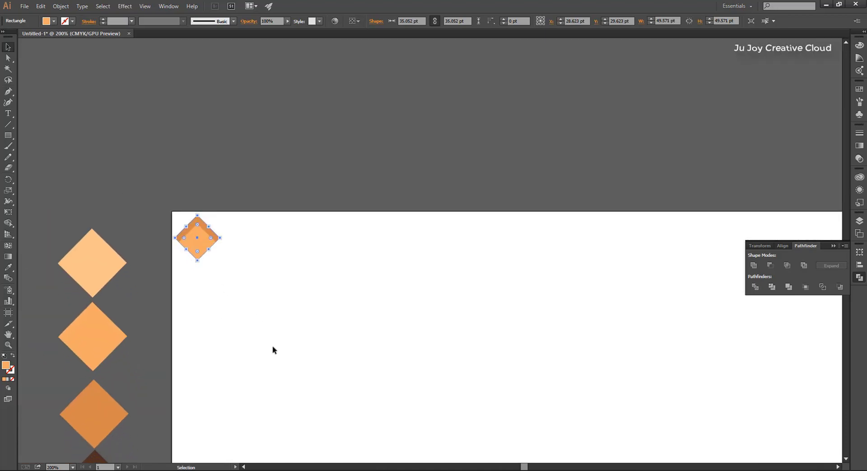
key(a)
drag(202, 245, 247, 249)
drag(247, 249, 247, 249)
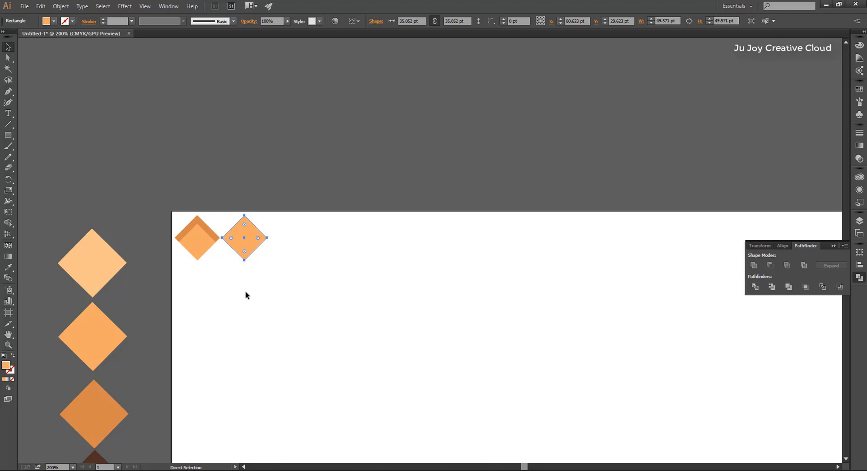
Select both layers of the two-tone diamond and Alt-drag a copy to the right.
click(265, 278)
drag(219, 322, 175, 209)
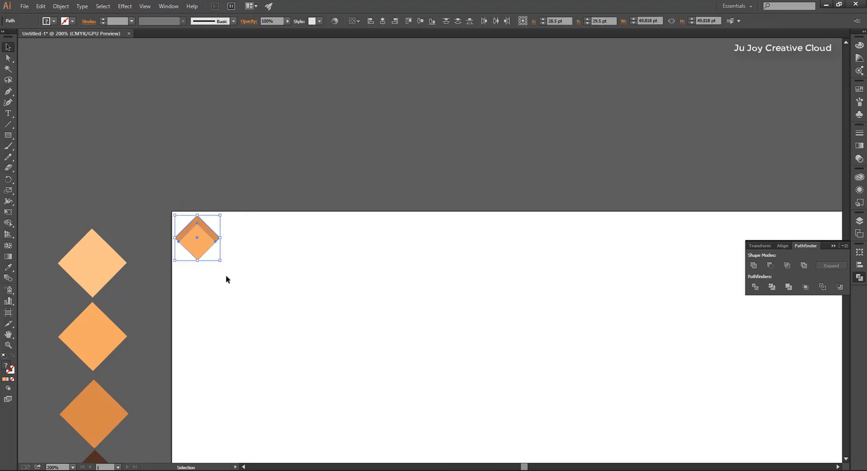
key(a)
drag(206, 245, 254, 249)
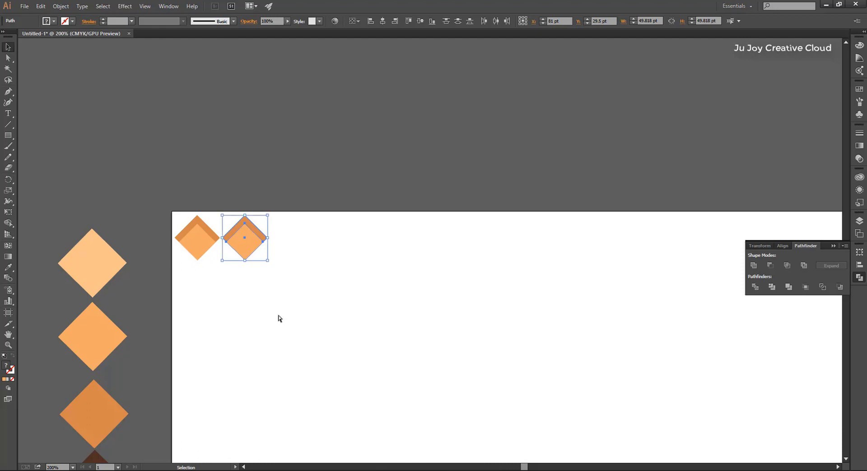
key(ctrl)
key(ctrl)
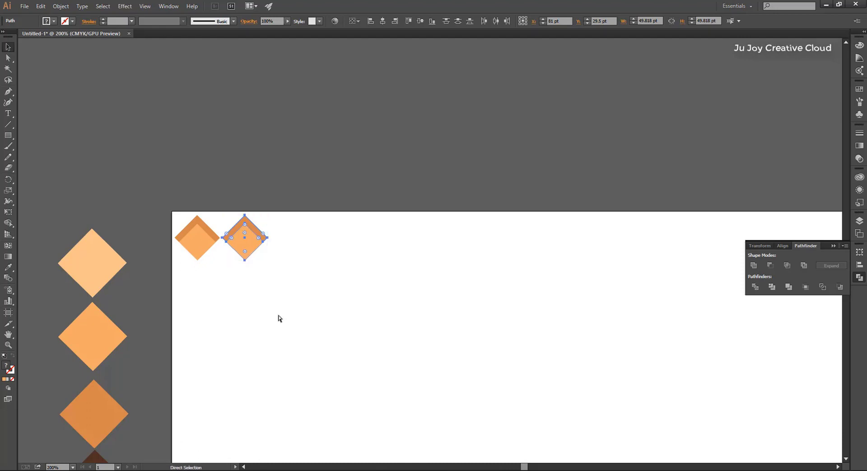
key(ctrl+minus)
key(ctrl+minus)
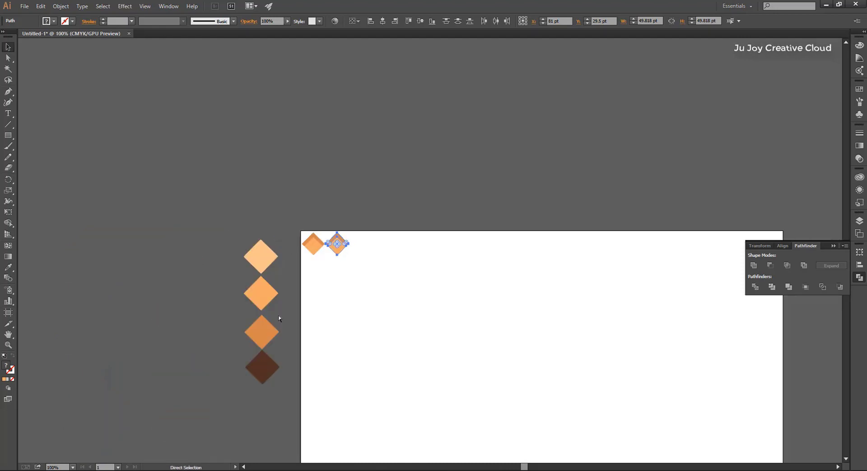
drag(543, 371, 405, 299)
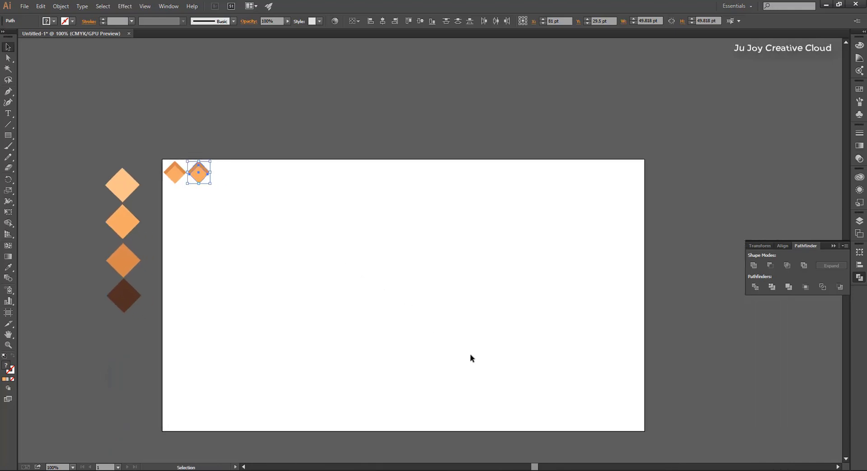
Repeat the duplication with Ctrl+D until the row spans the top edge, then select the row.
key(a)
key(ctrl+d)
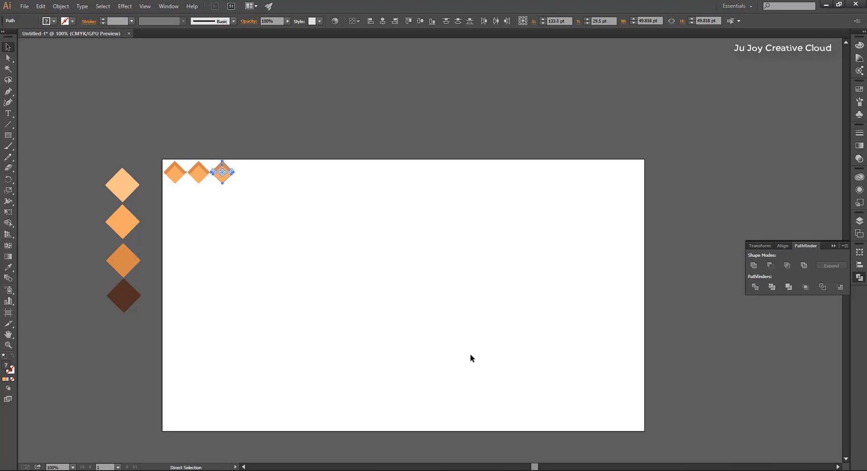
key(ctrl+d)
key(ctrl+d)
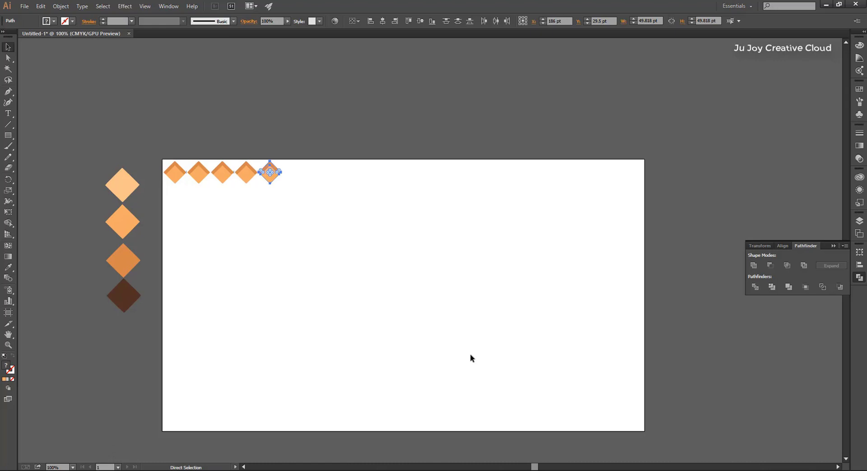
key(ctrl+d)
key(ctrl+d)
key(ctrl+d)
key(ctrl+d)
key(ctrl+d)
key(ctrl+d)
key(ctrl+d)
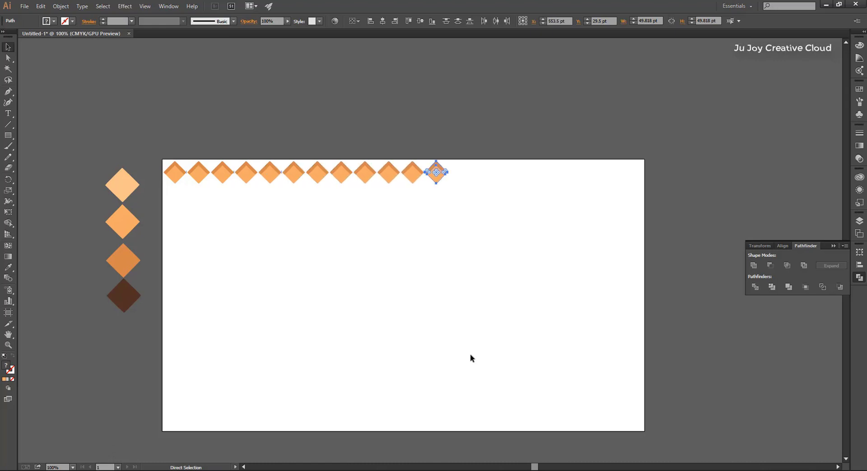
key(ctrl+d)
key(ctrl+d)
key(ctrl+d)
key(ctrl+d)
key(ctrl+d)
key(ctrl+d)
key(ctrl+d)
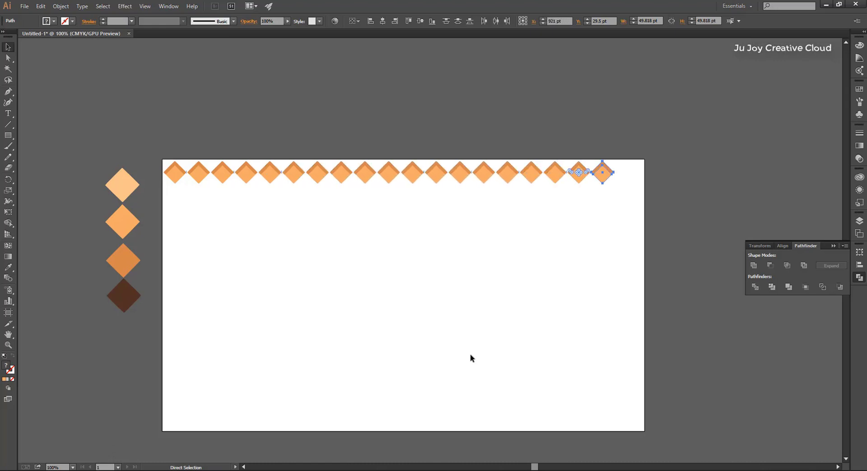
key(ctrl+d)
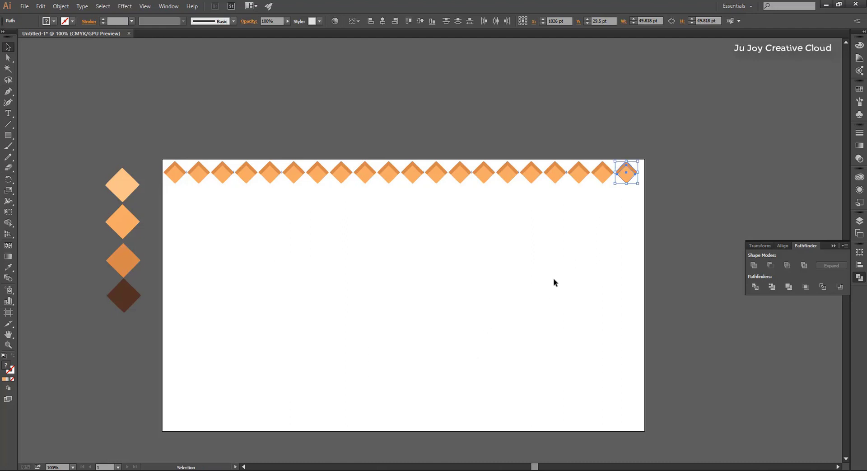
click(624, 227)
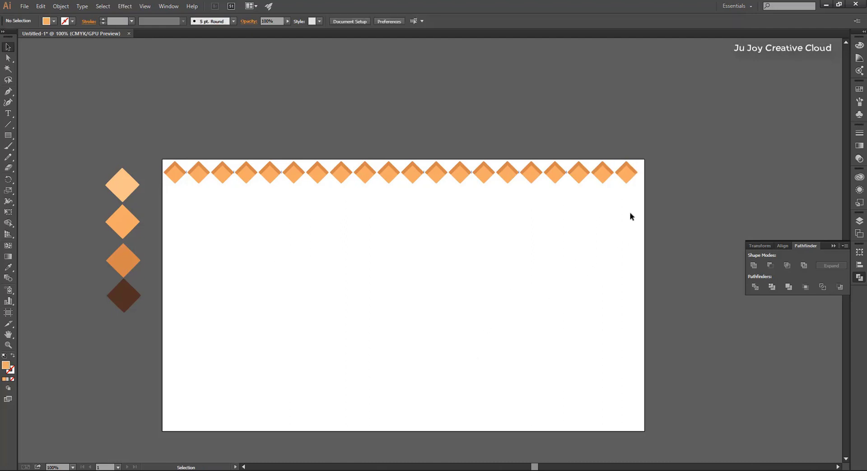
mouse_move(632, 194)
mouse_down()
mouse_move(198, 180)
mouse_move(169, 170)
mouse_up()
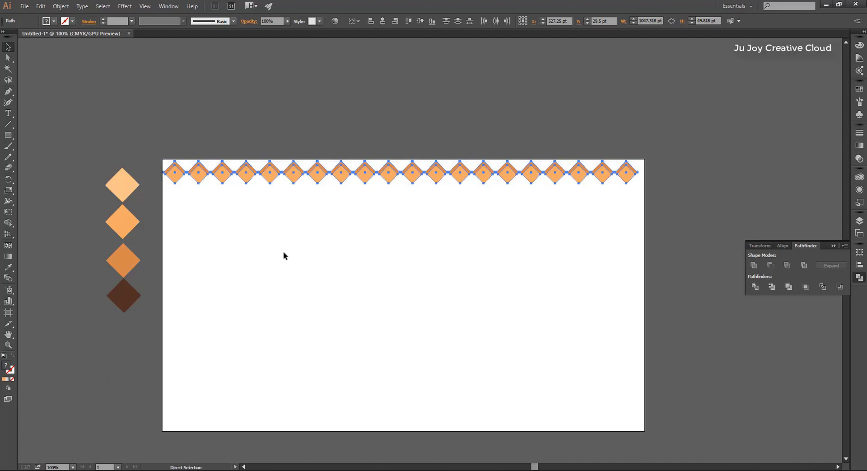
Copy the diamond row downward, staggered by half a diamond.
mouse_move(198, 174)
mouse_down()
mouse_move(197, 186)
mouse_move(210, 189)
mouse_up()
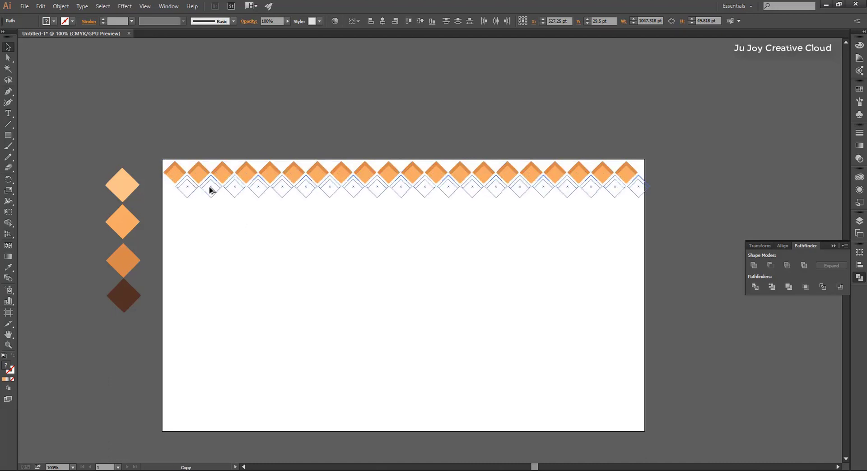
drag(210, 190, 209, 189)
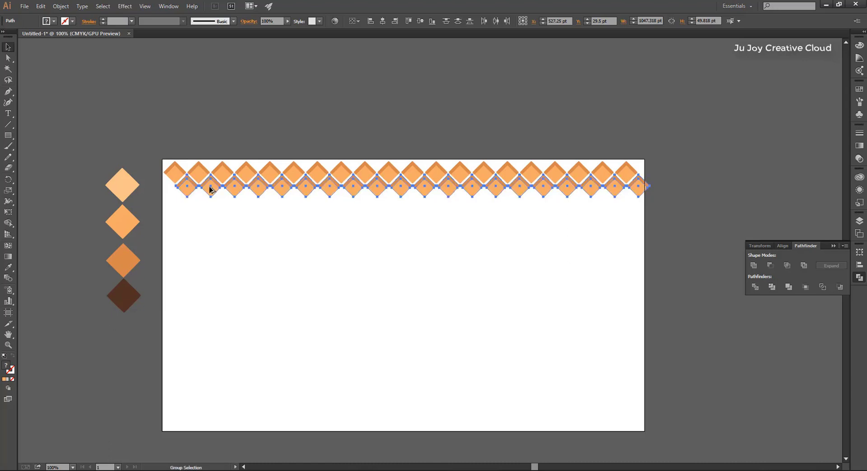
click(422, 299)
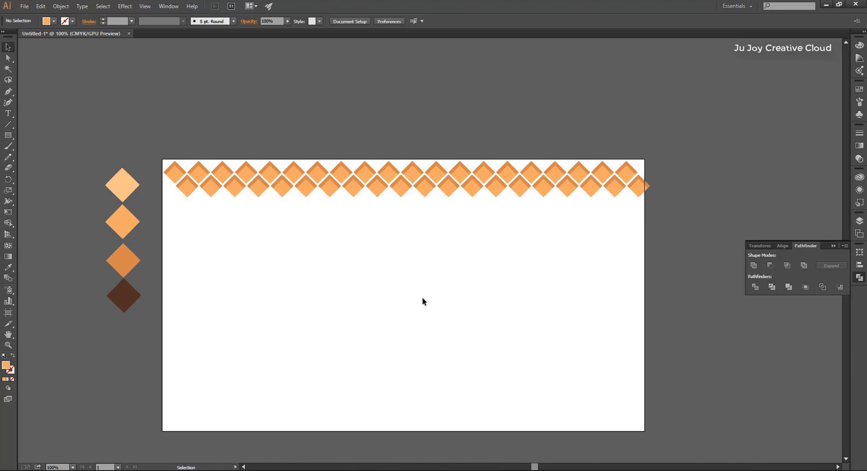
key(a)
key(ctrl+plus)
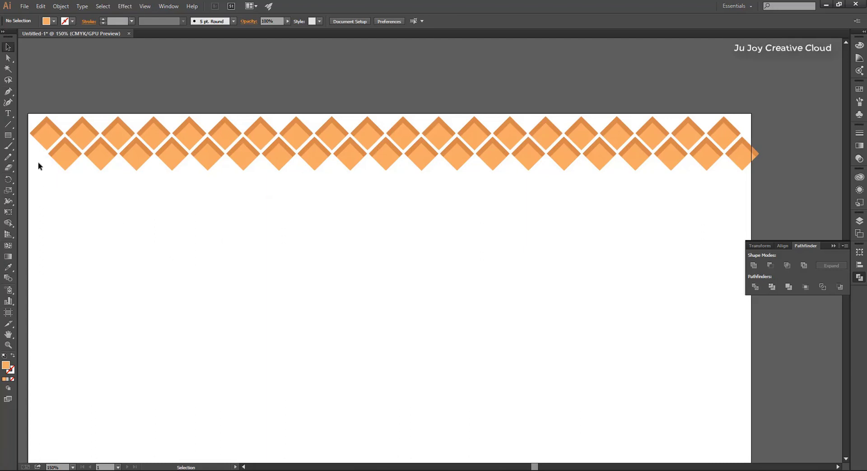
Duplicate the pair of rows downward, repeating with Ctrl+D to the artboard's bottom edge.
drag(33, 147, 753, 122)
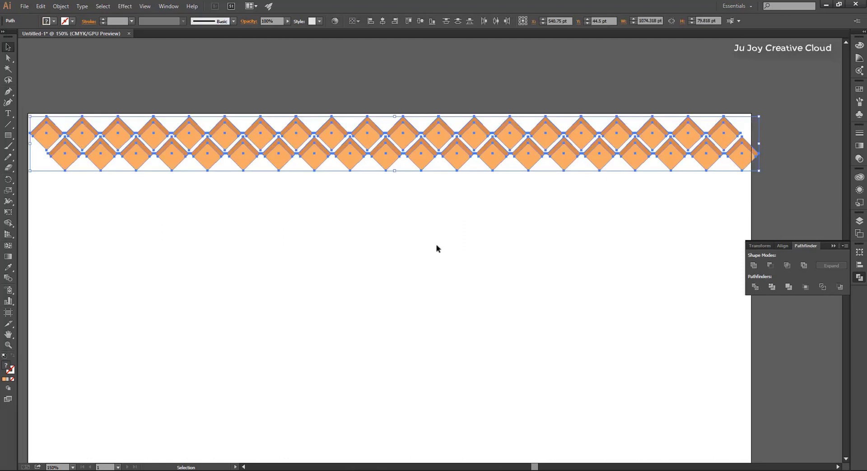
key(a)
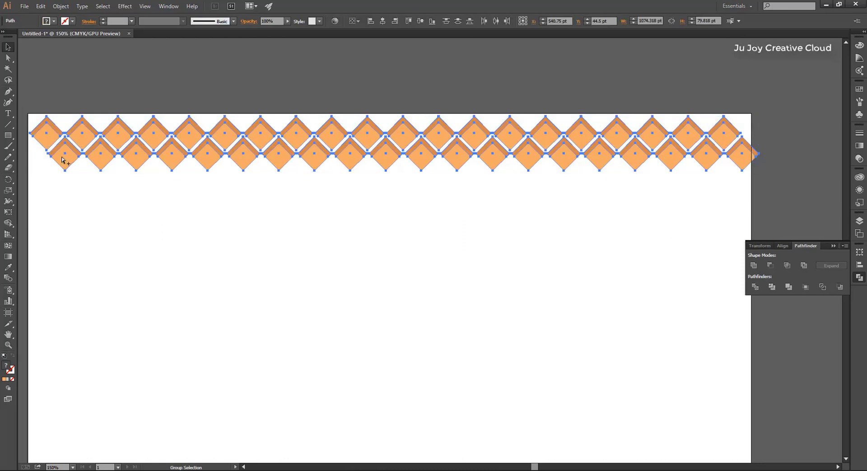
drag(68, 163, 68, 200)
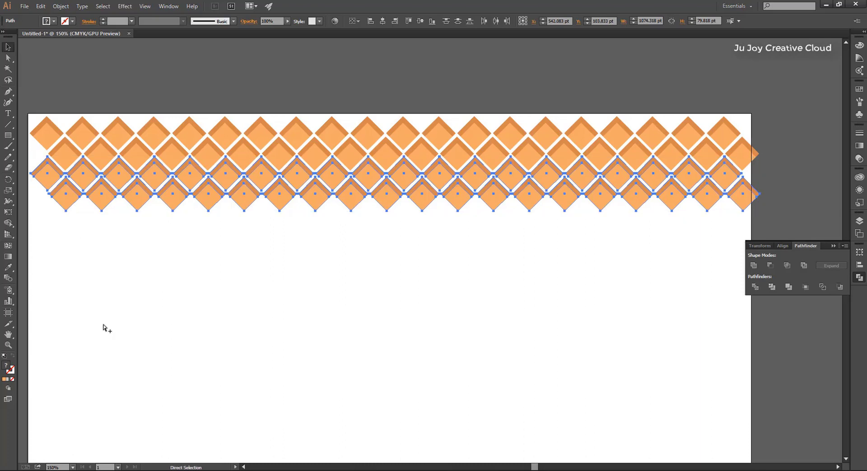
key(ctrl+d)
key(ctrl+d)
key(ctrl+d)
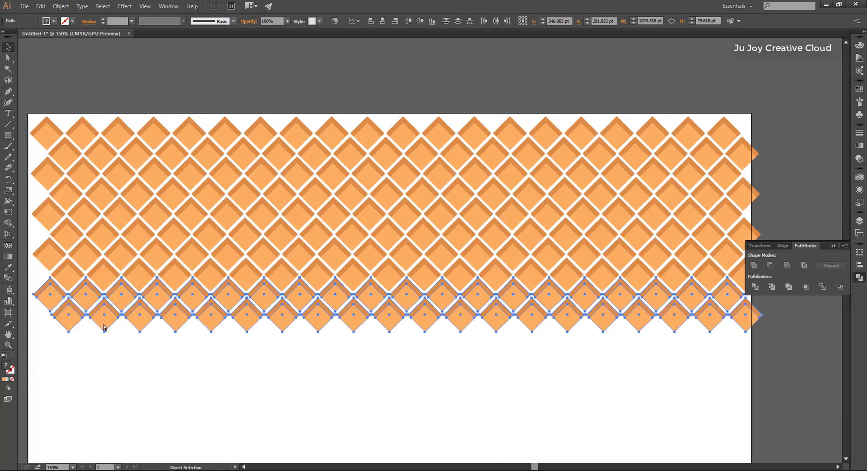
key(ctrl+d)
key(ctrl+d)
key(ctrl+minus)
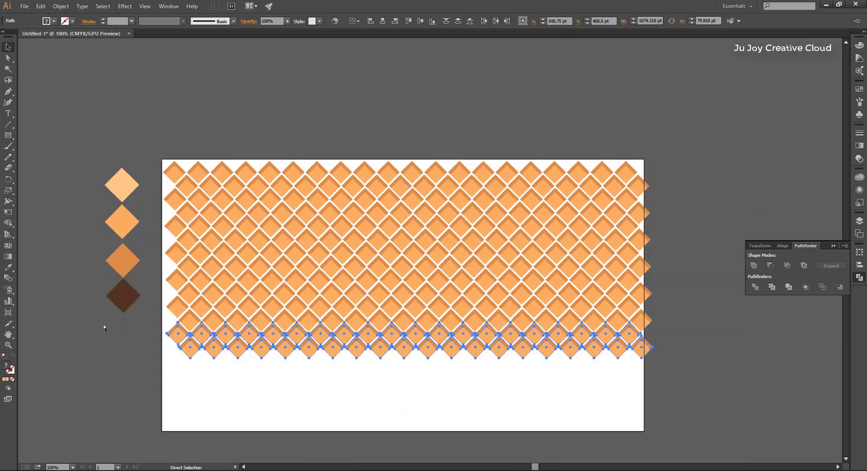
key(ctrl+d)
key(ctrl+d)
key(ctrl+d)
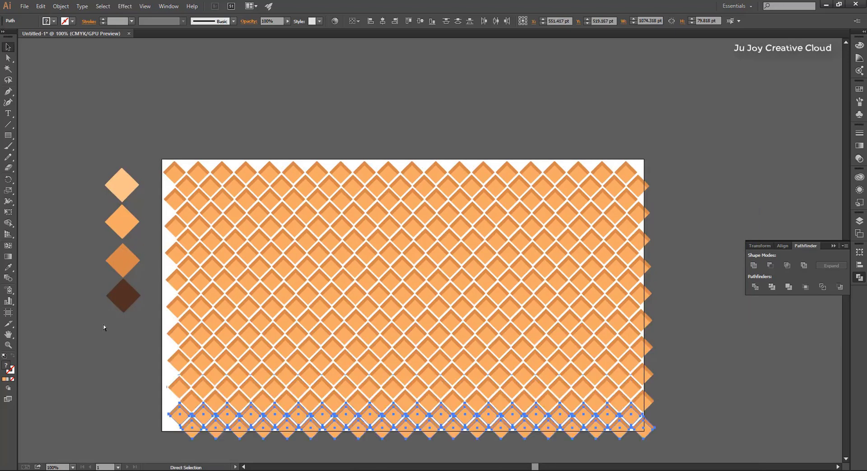
key(ctrl+d)
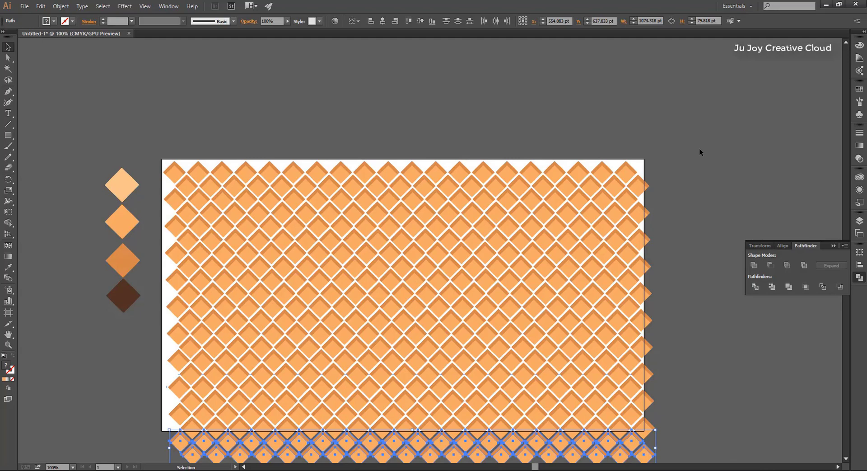
Select all the diamond tiles and nudge the grid up over the artboard.
scroll(700, 148, down, 3)
drag(700, 82, 164, 401)
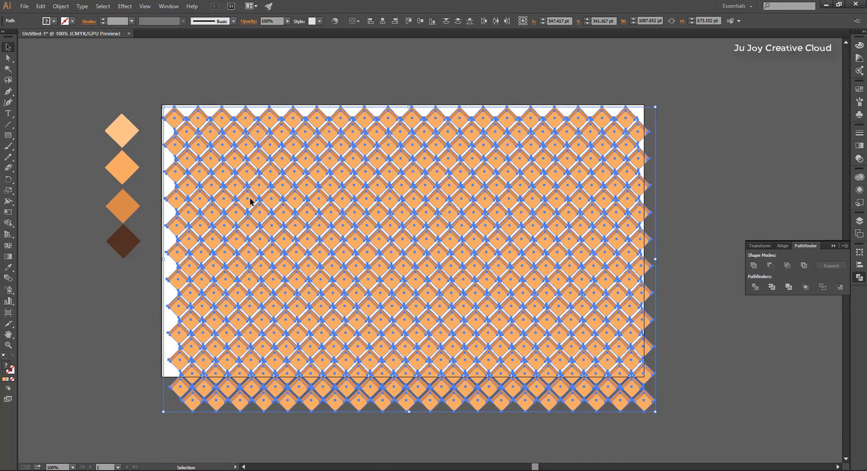
drag(253, 201, 244, 191)
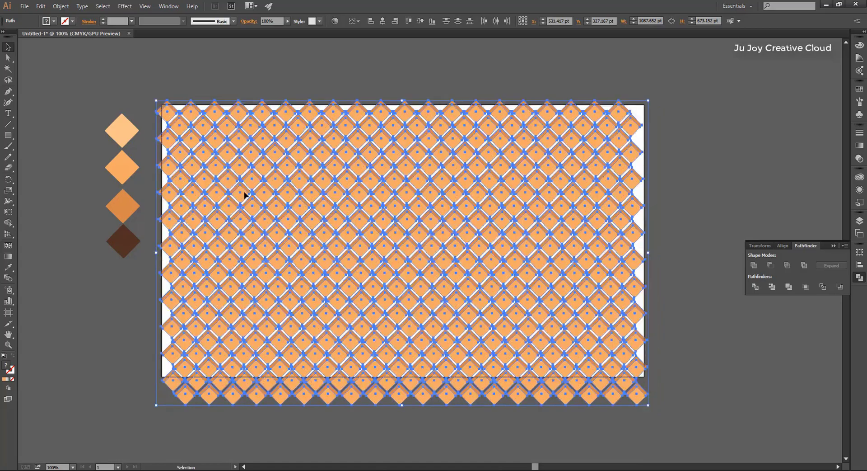
drag(334, 199, 335, 199)
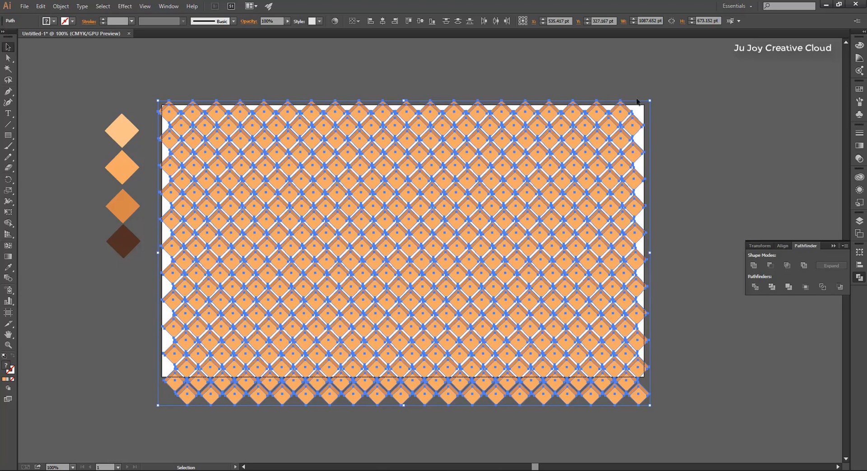
Group all the diamond tiles into one waffle pattern.
right_click(420, 184)
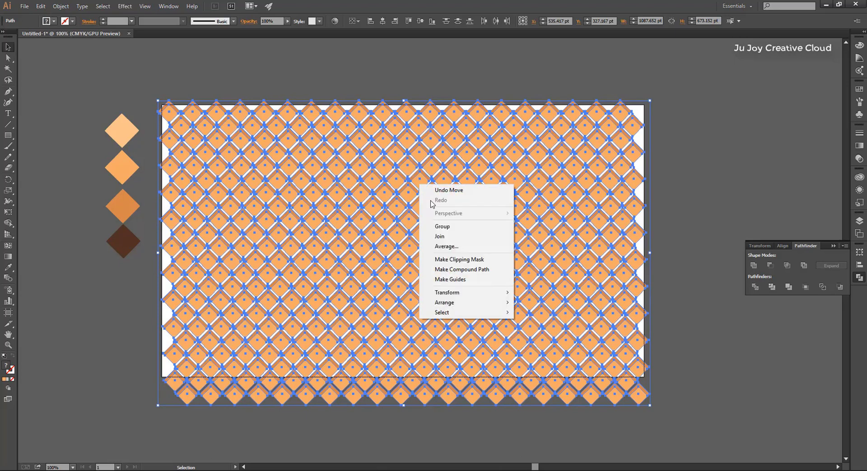
click(443, 226)
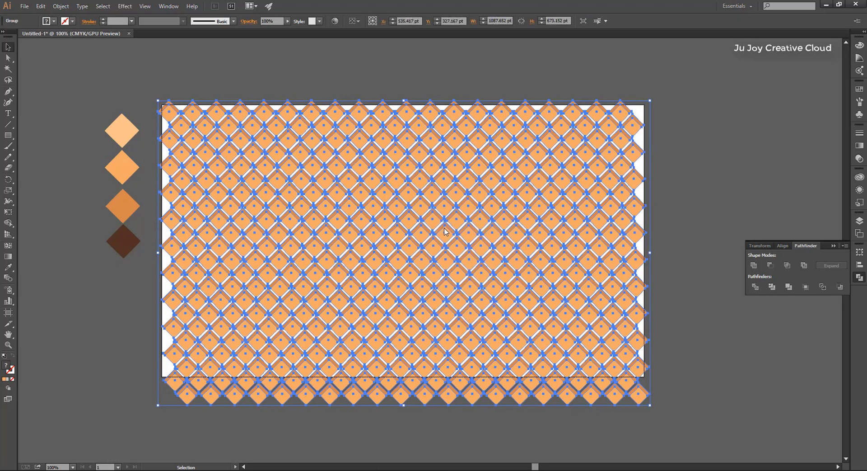
click(167, 89)
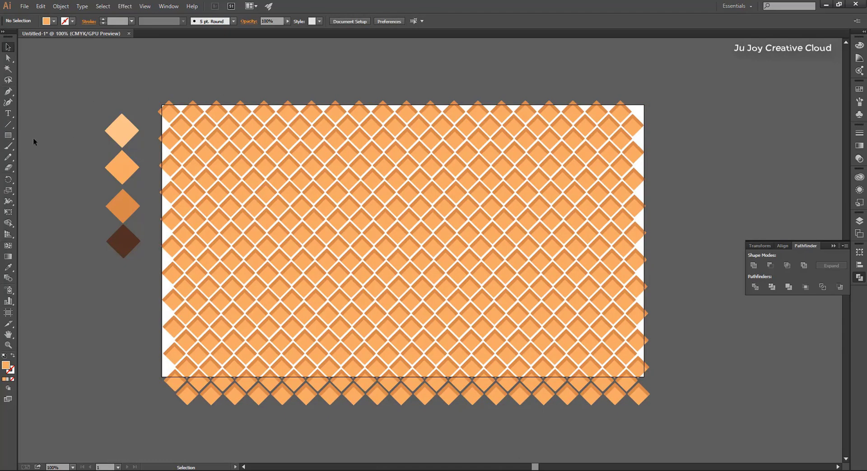
click(9, 137)
Draw an artboard-sized rectangle in the palest peach swatch and send it behind the pattern.
drag(161, 104, 645, 375)
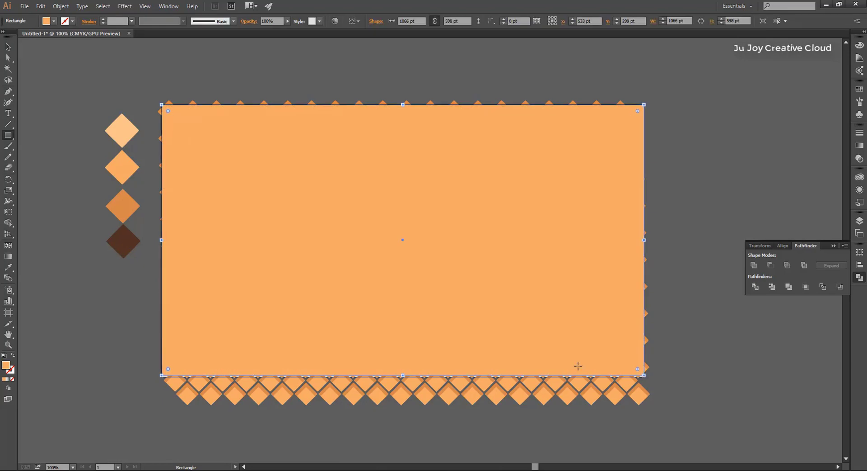
click(7, 267)
click(119, 129)
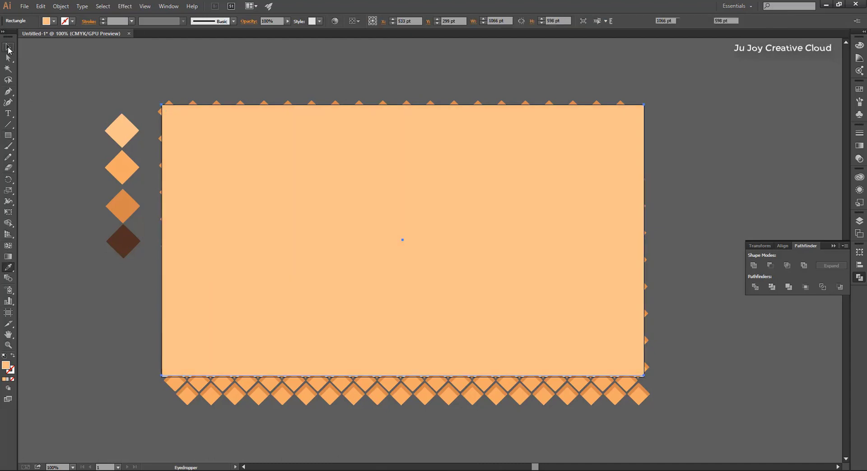
click(8, 47)
right_click(254, 254)
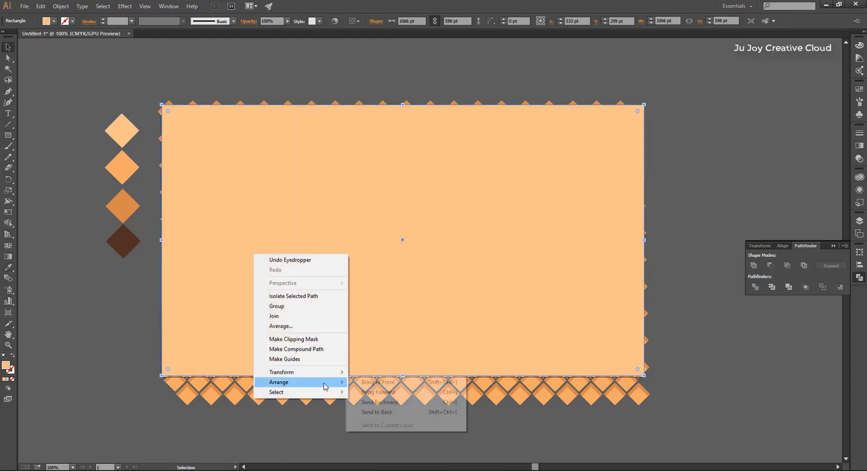
click(413, 412)
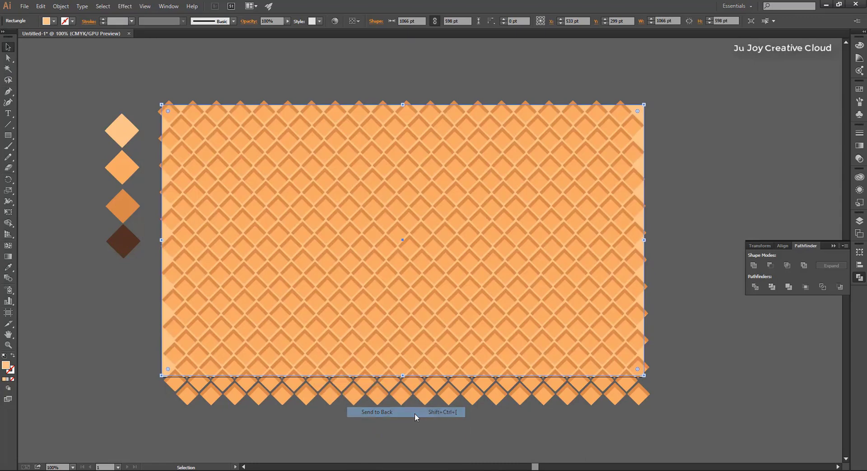
click(55, 365)
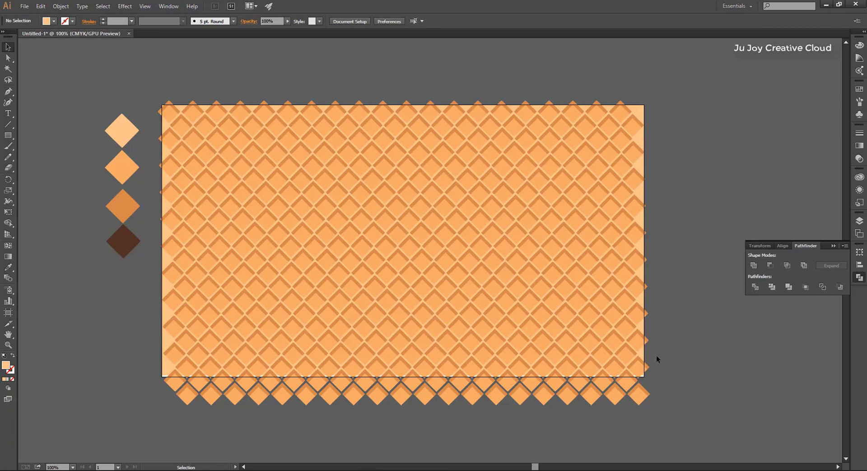
Move the diamond pattern group higher on the artboard.
click(633, 398)
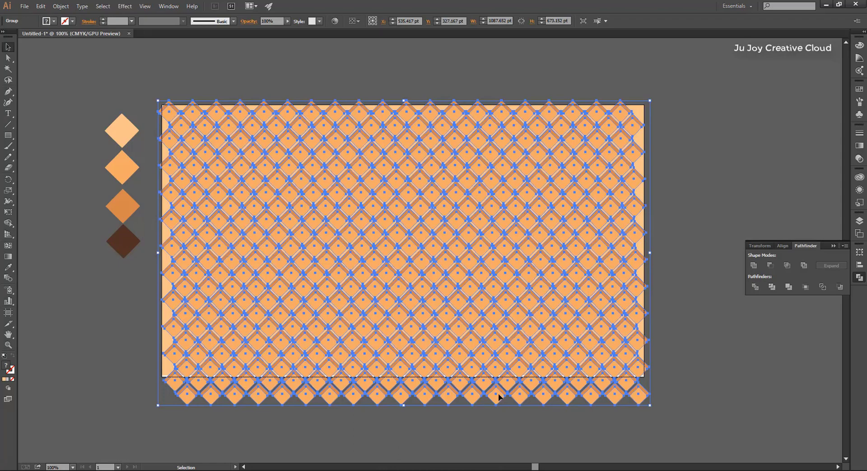
drag(499, 396, 499, 388)
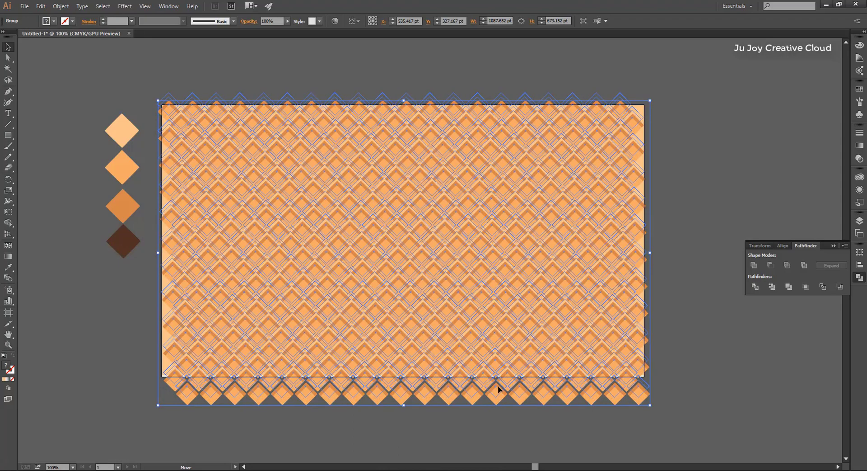
click(666, 280)
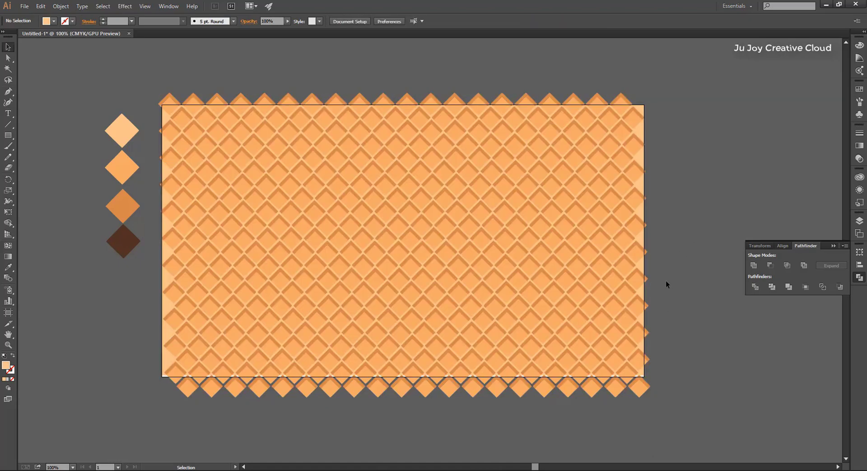
click(615, 389)
click(684, 357)
click(614, 390)
click(683, 216)
Enlarge the pattern by its corner handle so it overhangs every artboard edge.
click(591, 388)
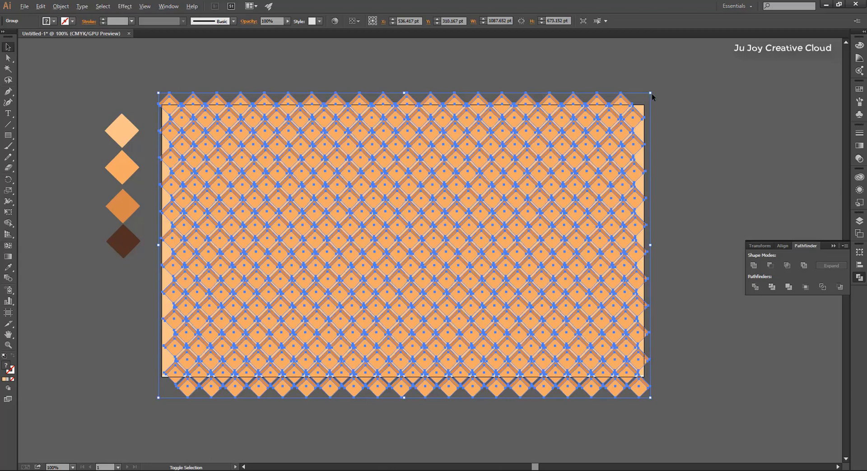
drag(651, 93, 660, 87)
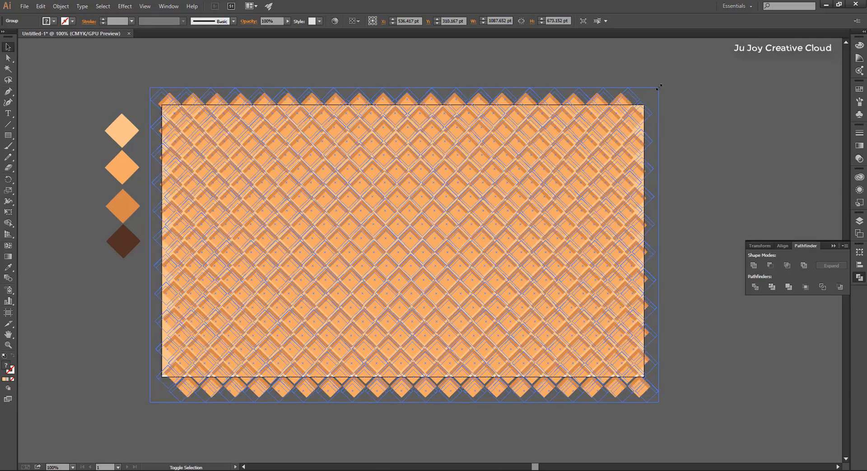
click(718, 120)
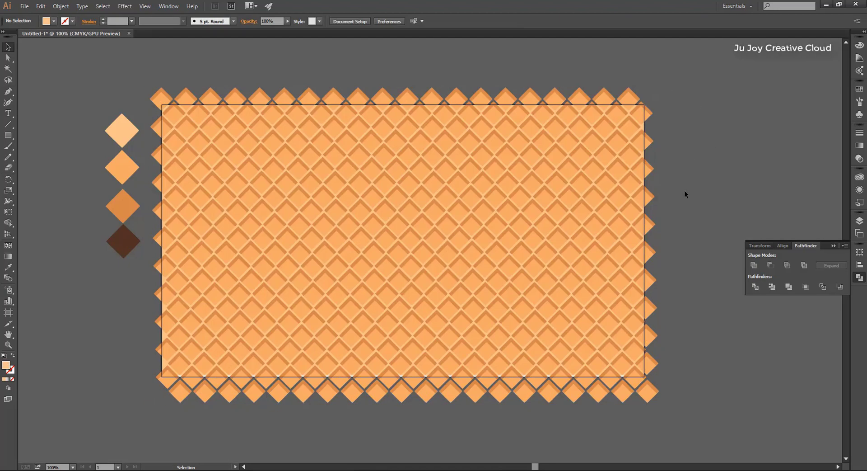
drag(653, 418, 671, 400)
click(709, 159)
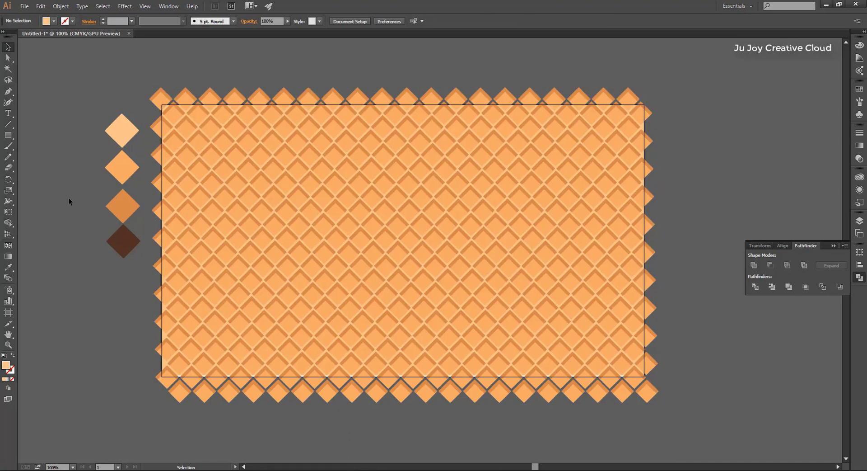
Draw a 1068 × 336 pt rectangle across the top of the artboard and fill it dark brown.
click(9, 136)
drag(160, 104, 645, 257)
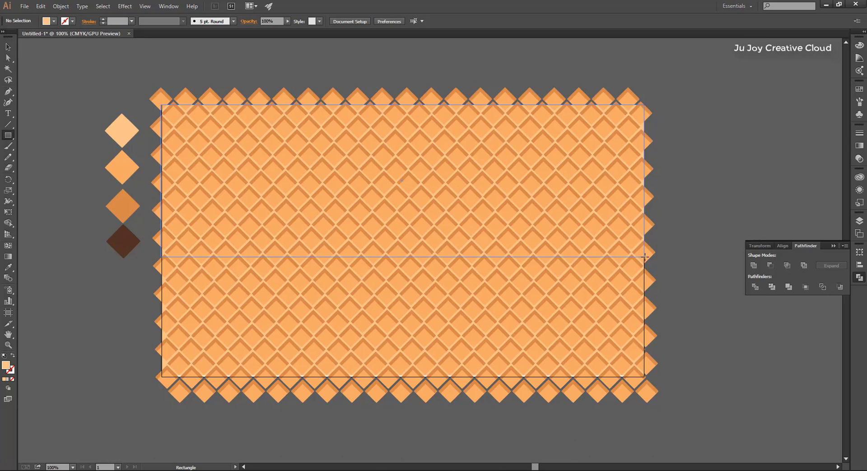
drag(645, 256, 645, 256)
click(9, 267)
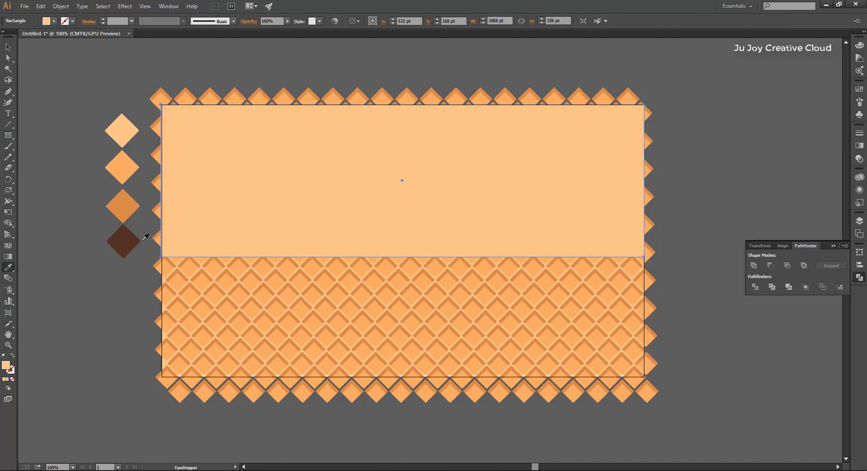
click(132, 236)
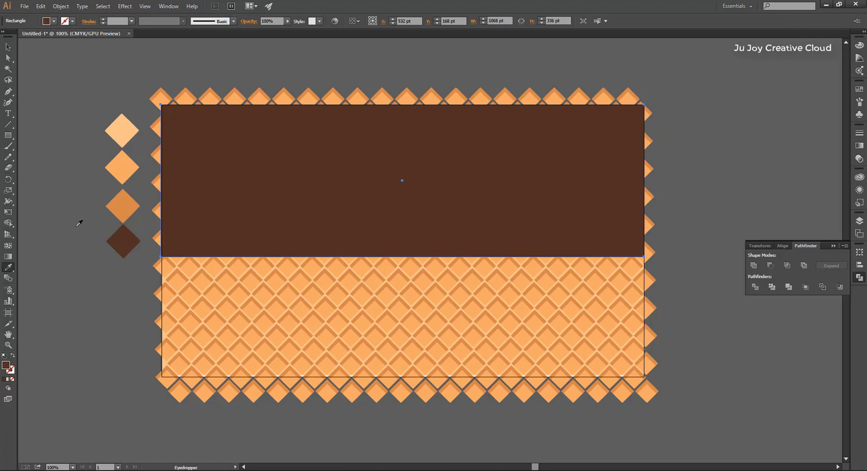
key(ctrl+plus)
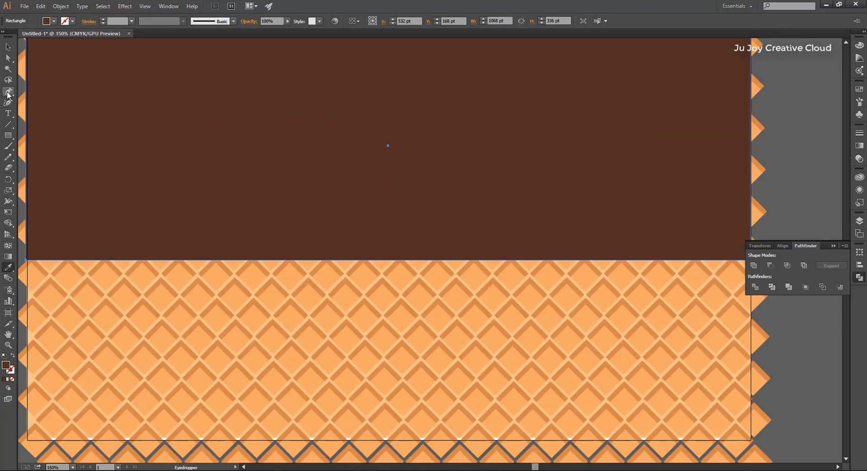
click(8, 135)
drag(164, 209, 295, 183)
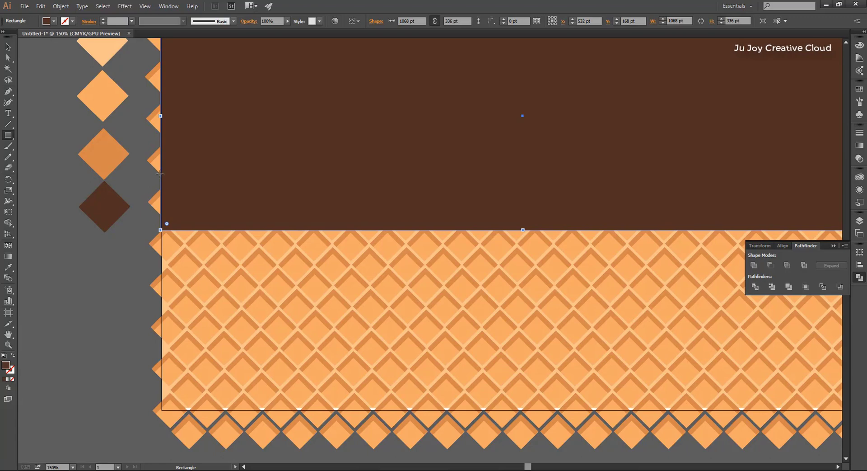
Draw a tall narrow 35 × 248 pt drip bar at the panel's left edge with fully rounded corners.
drag(162, 171, 184, 339)
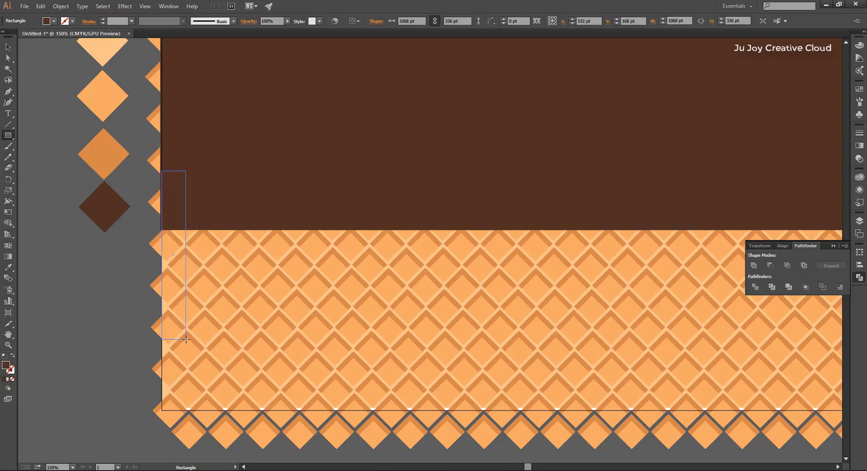
drag(183, 340, 186, 339)
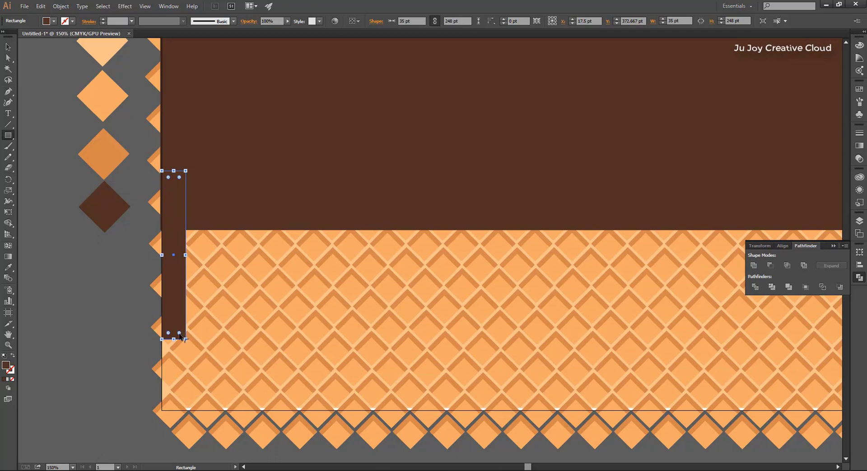
drag(179, 334, 178, 319)
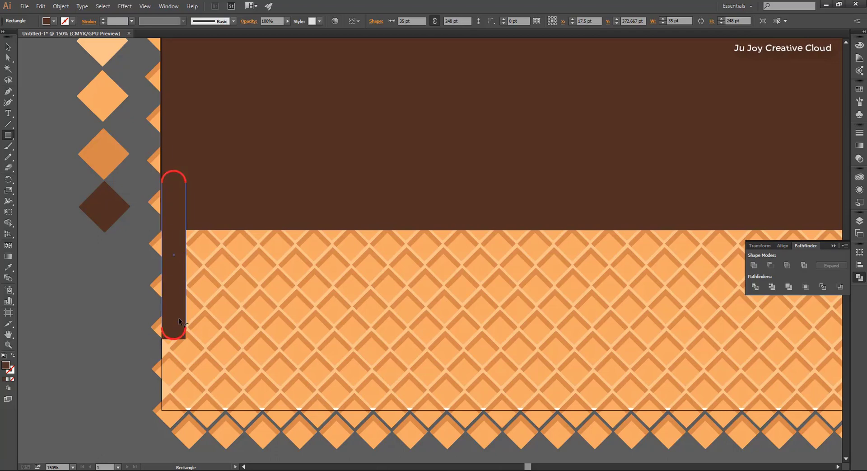
click(160, 208)
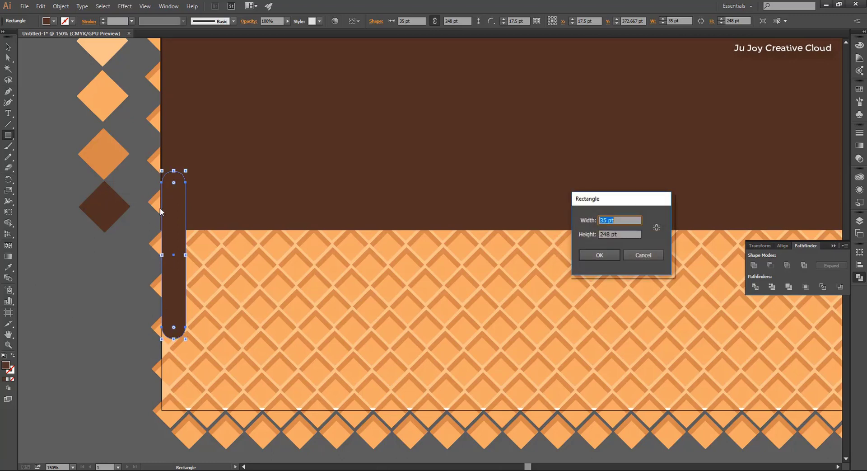
click(638, 253)
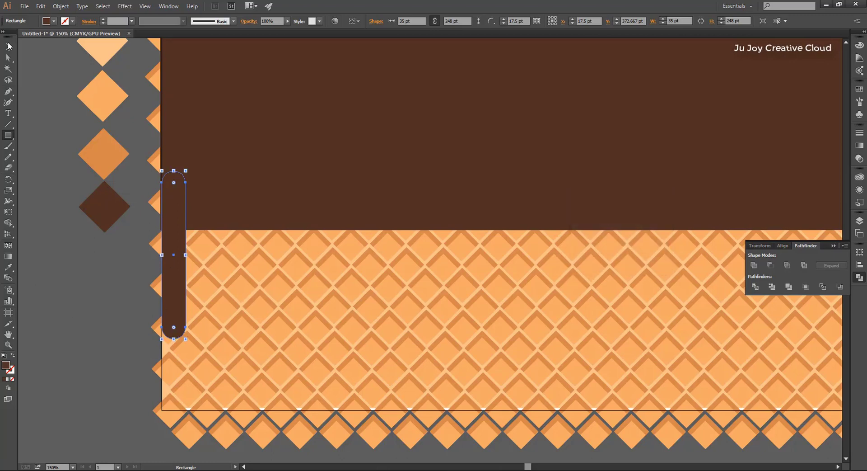
click(9, 47)
click(47, 259)
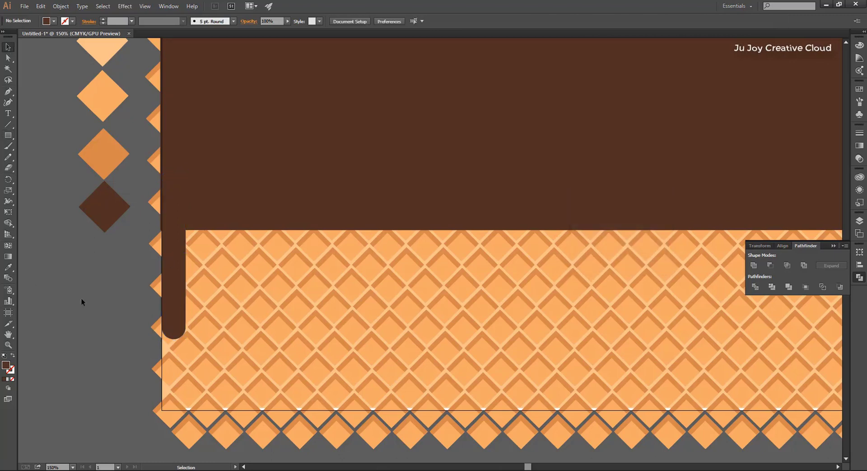
Copy the drip bar to its right and repeat with Ctrl+D along the panel's bottom edge.
click(183, 312)
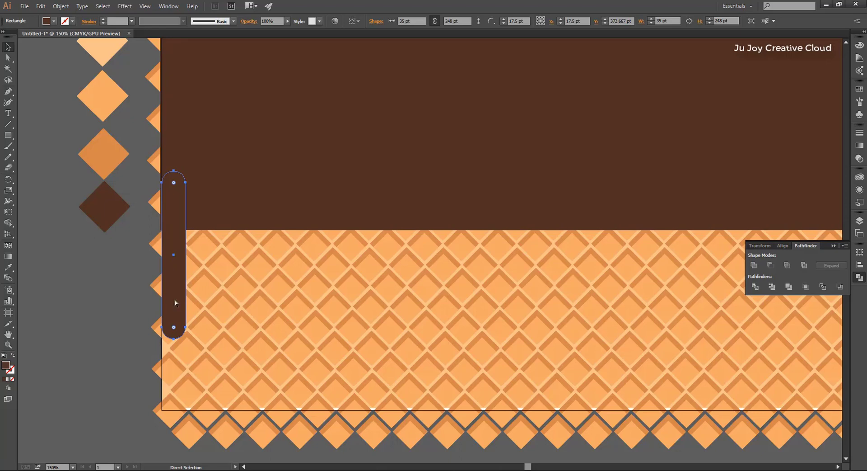
drag(176, 302, 198, 303)
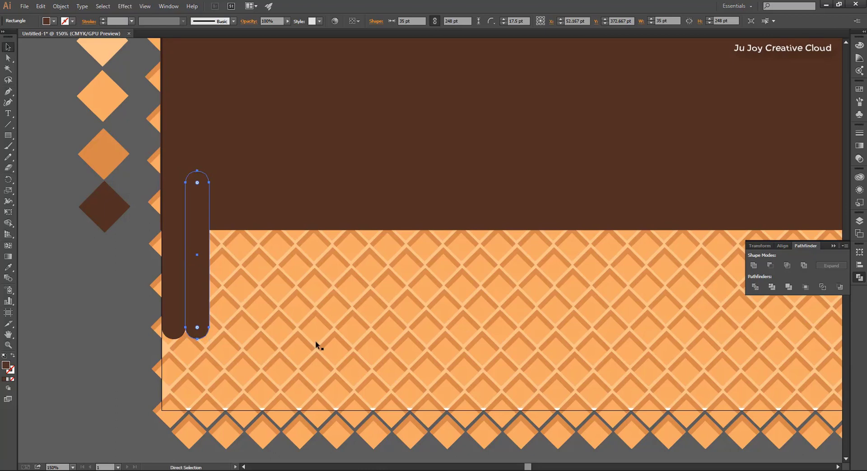
key(ctrl+d)
key(ctrl+d)
key(ctrl+d)
key(ctrl+d)
key(ctrl+d)
key(ctrl+d)
key(ctrl+d)
key(ctrl+d)
key(ctrl+d)
key(ctrl+d)
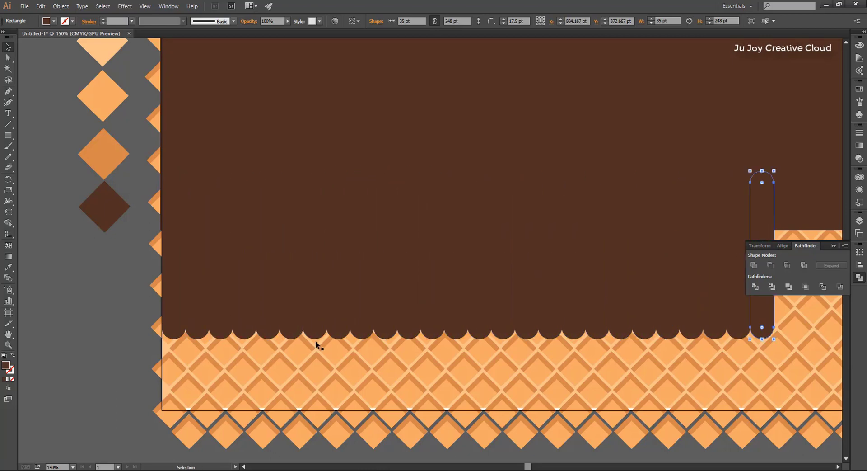
key(ctrl+minus)
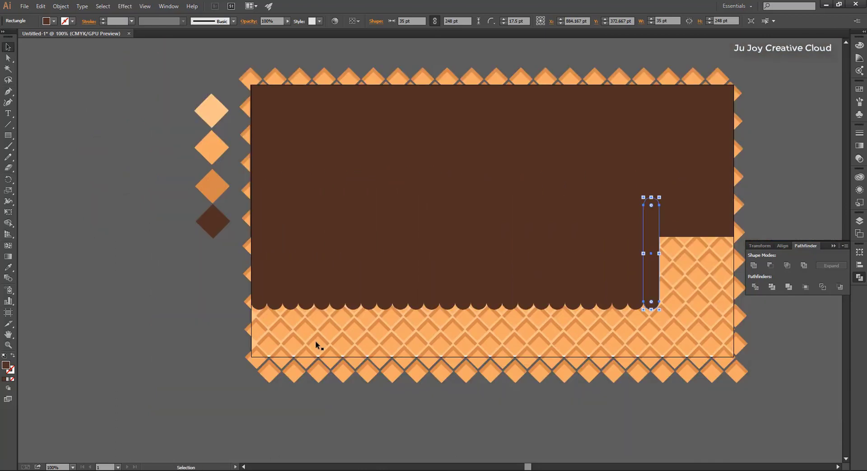
key(ctrl+d)
key(ctrl+d)
key(ctrl+d)
key(ctrl+d)
key(ctrl+d)
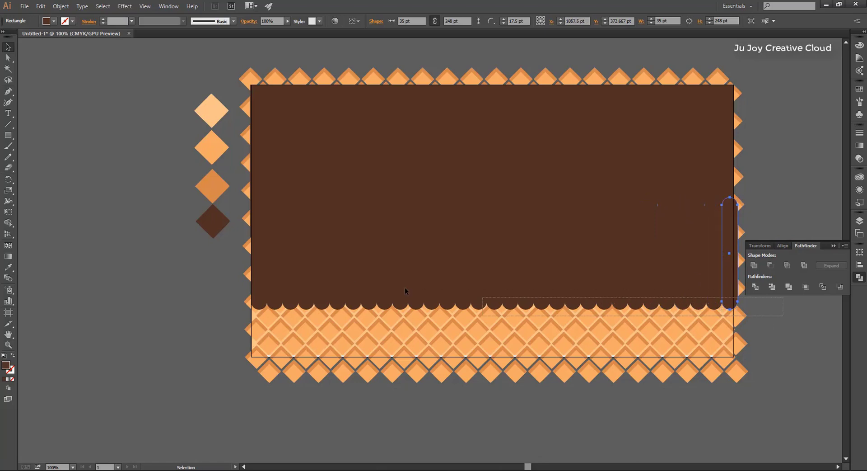
Try marquee-selecting the waffle, diamond border and brown panel artwork.
drag(722, 304, 232, 280)
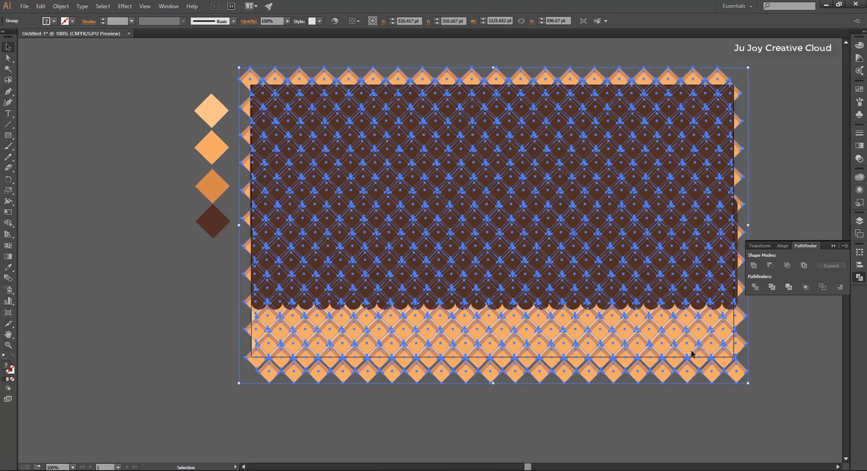
click(770, 357)
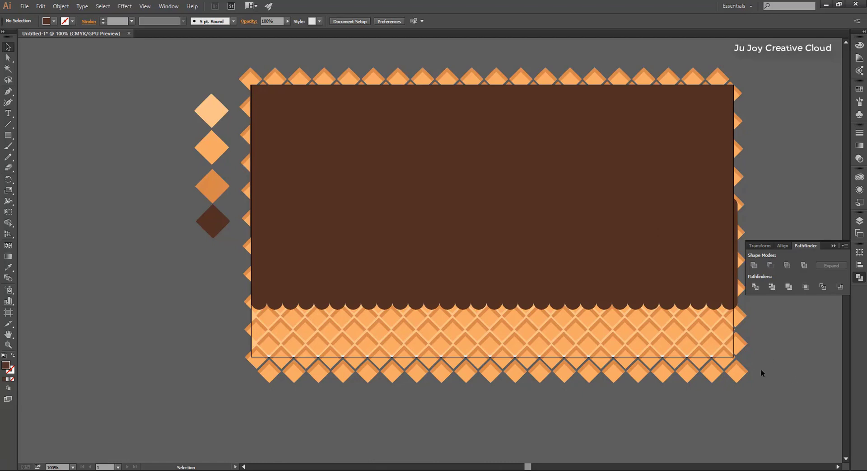
drag(687, 343, 687, 344)
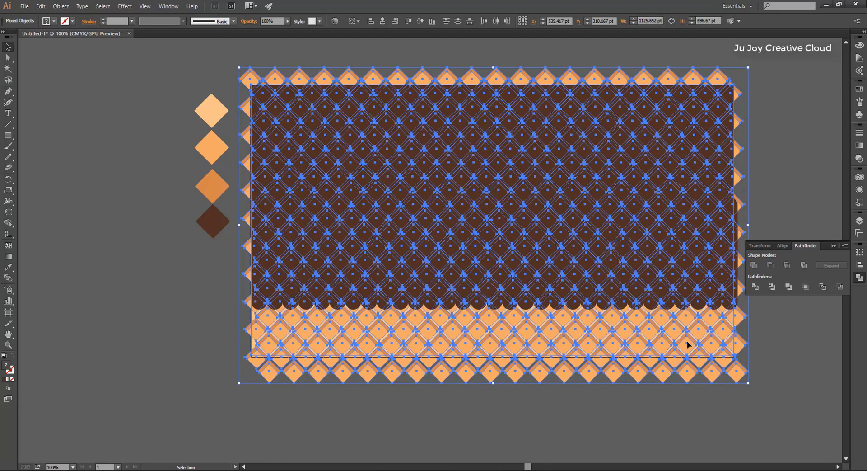
key(a)
click(764, 400)
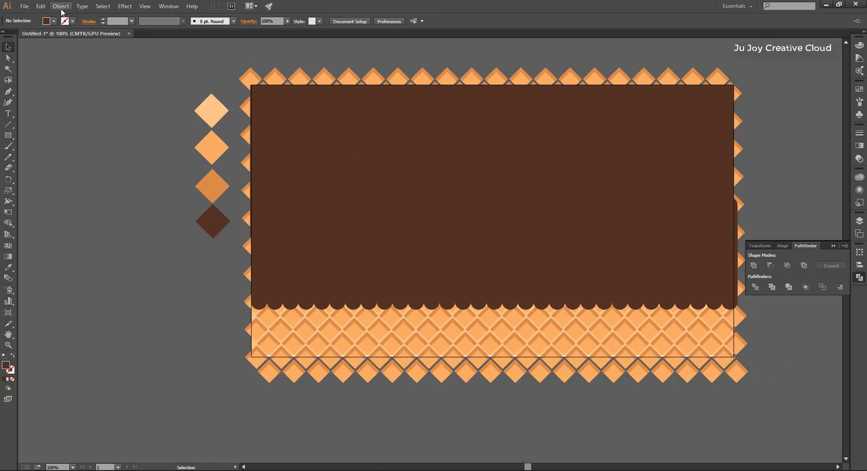
click(61, 7)
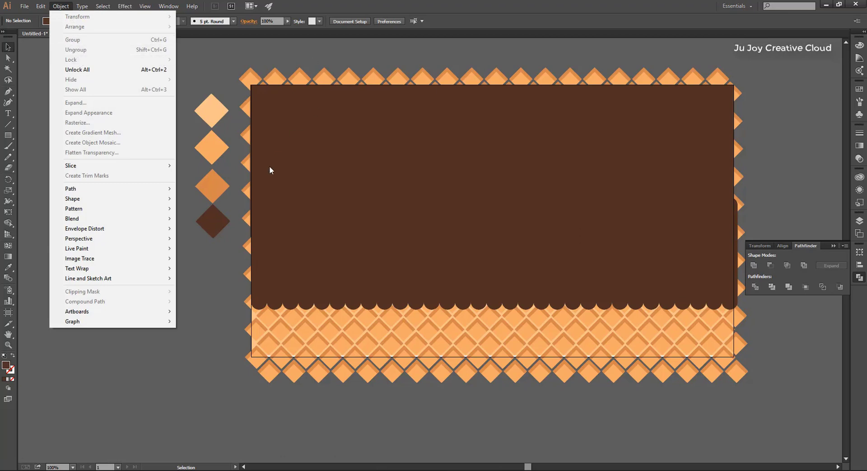
click(765, 410)
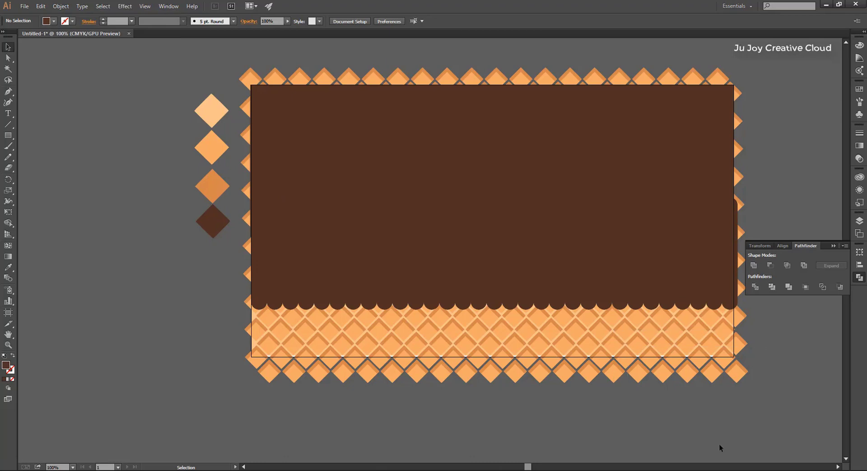
Select the background artwork and lock it with Object > Lock > Selection.
key(a)
key(v)
key(ctrl+a)
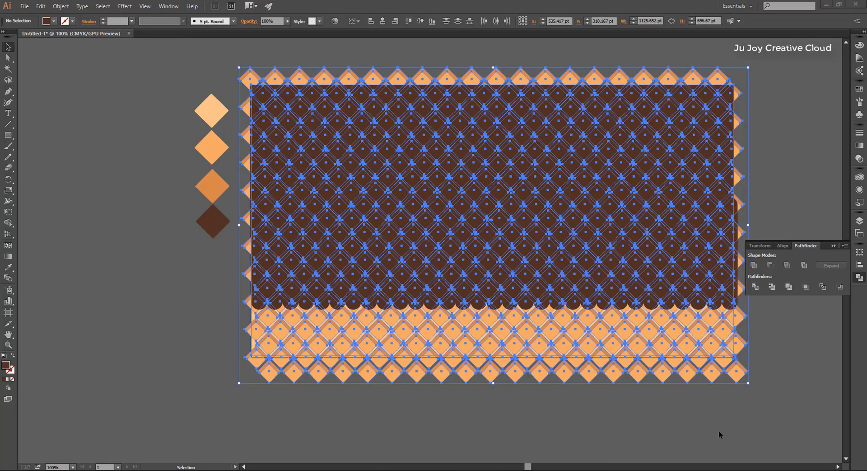
click(784, 388)
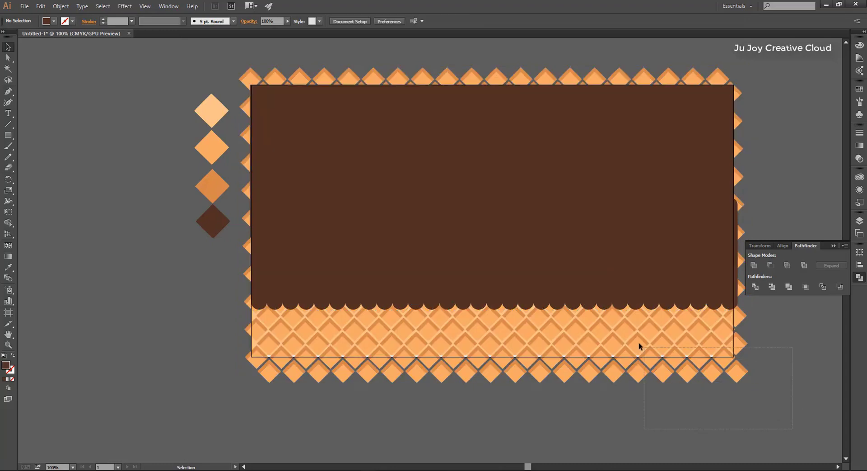
drag(640, 346, 636, 345)
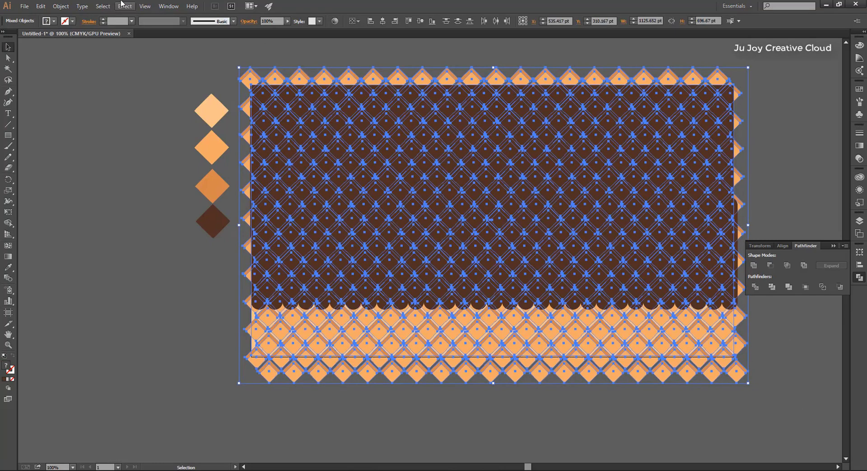
click(61, 6)
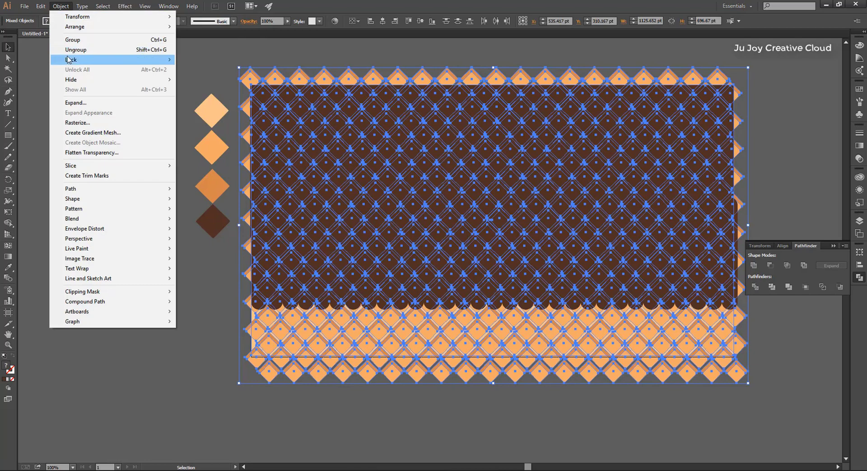
mouse_move(112, 60)
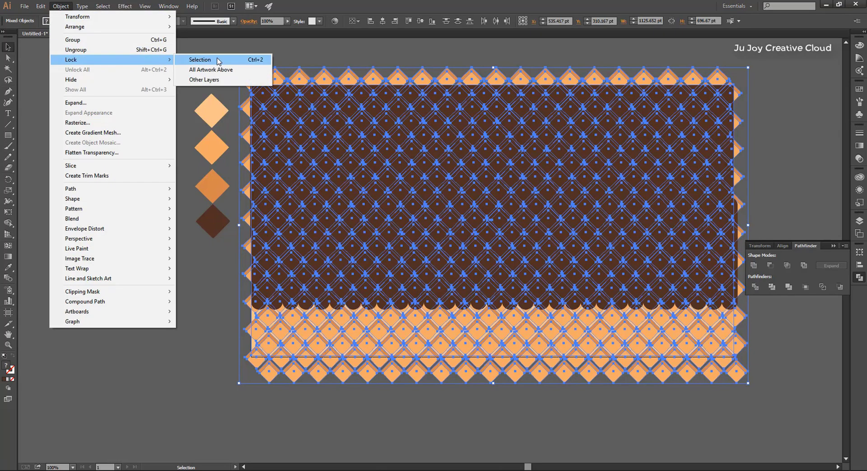
click(194, 60)
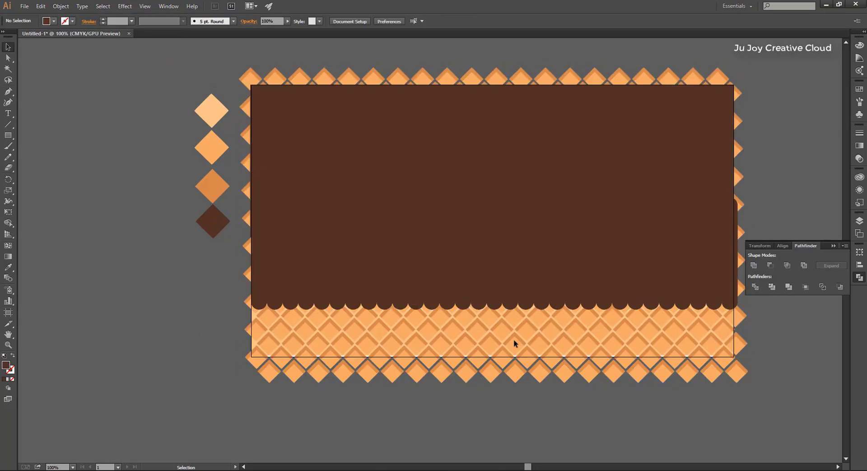
Confirm the drip bars are selectable, then vary the lengths of the first three left drips.
click(373, 262)
click(131, 340)
drag(760, 316, 343, 305)
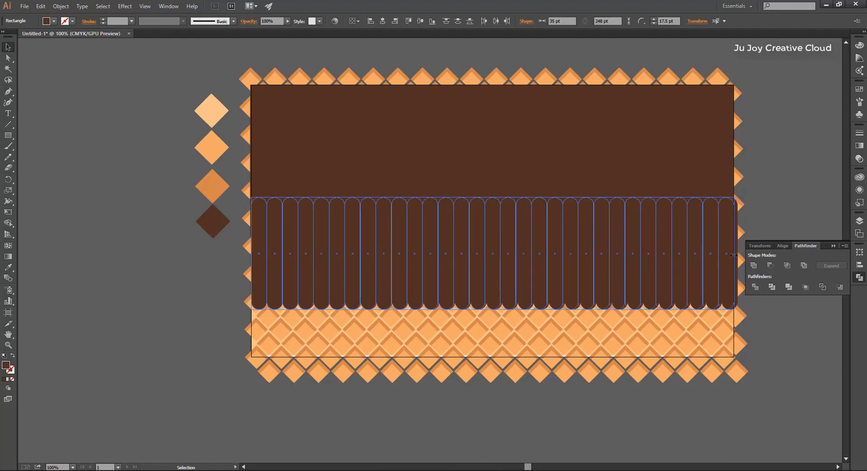
click(779, 347)
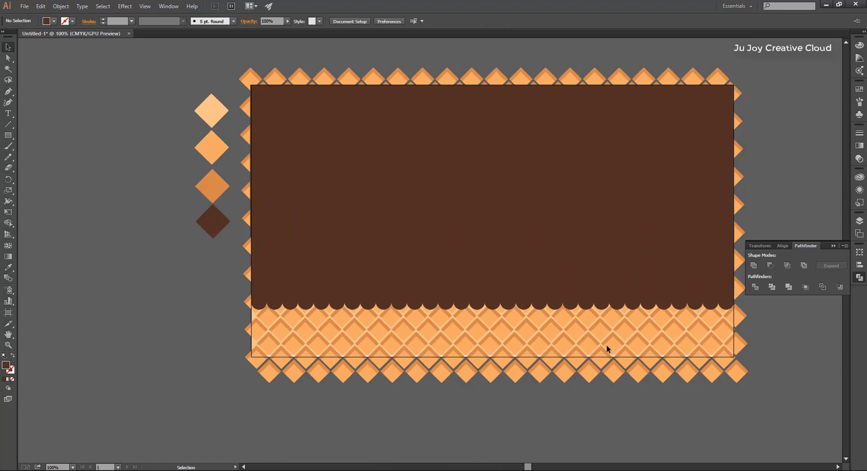
click(273, 297)
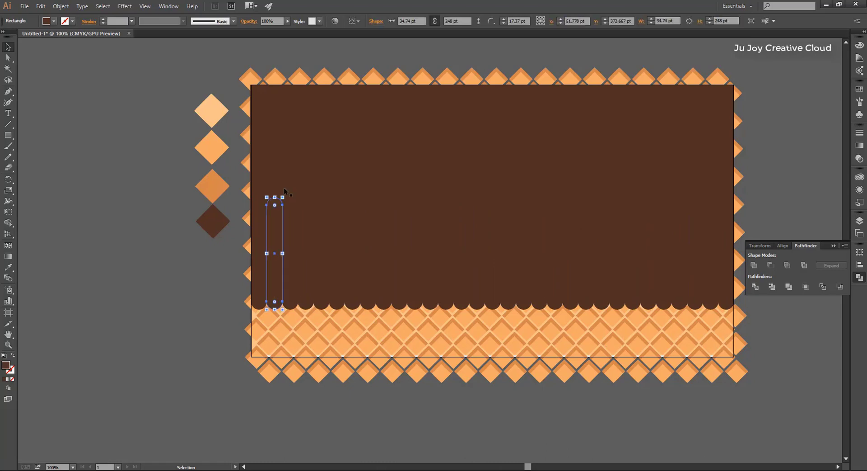
drag(276, 309, 275, 281)
click(306, 309)
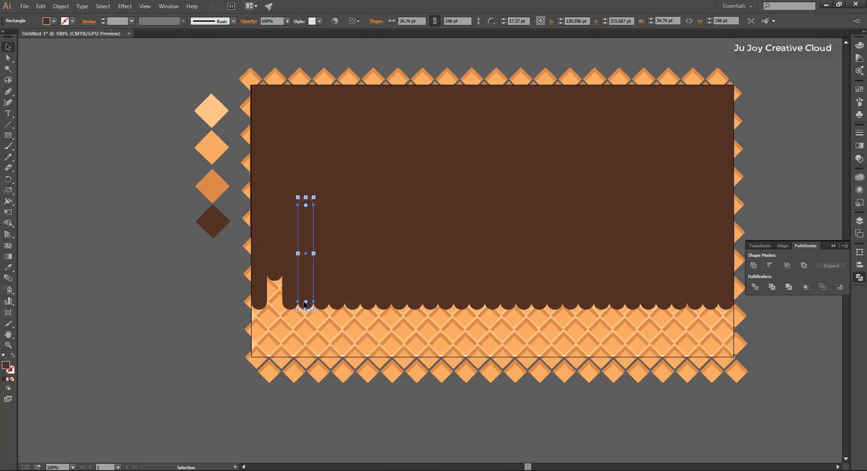
drag(305, 310, 309, 329)
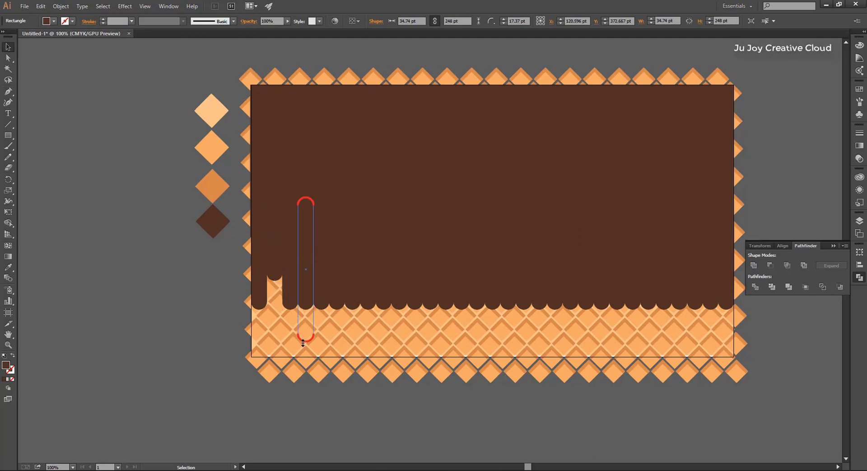
click(321, 304)
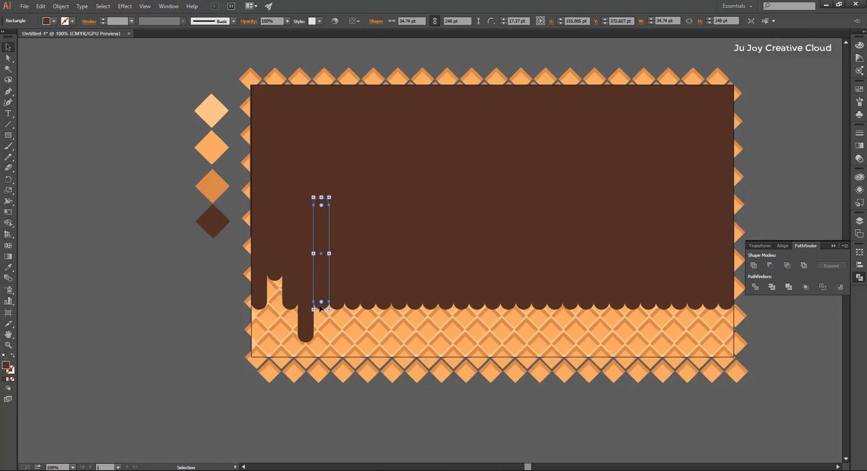
drag(321, 305, 337, 270)
Lengthen and shorten the next drip bars, extending some down into the waffle.
click(340, 309)
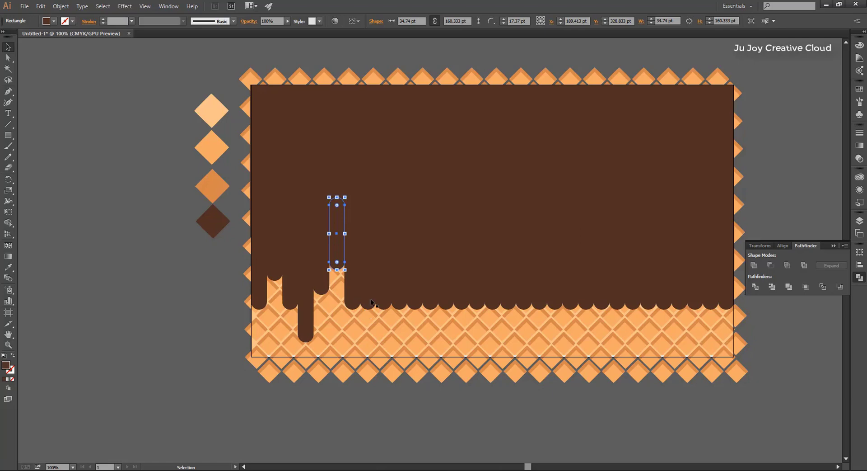
click(370, 309)
mouse_move(372, 314)
mouse_down()
mouse_move(372, 331)
mouse_move(400, 277)
mouse_up()
click(398, 306)
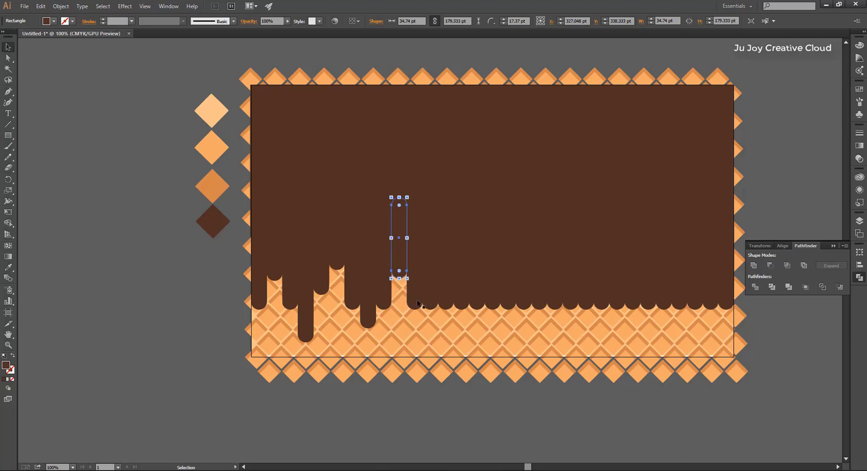
click(384, 184)
click(400, 235)
click(415, 253)
drag(430, 309, 430, 333)
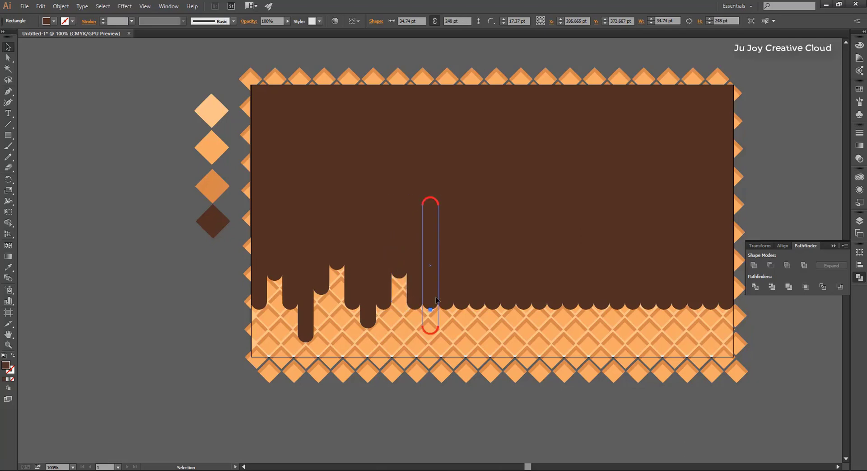
click(274, 239)
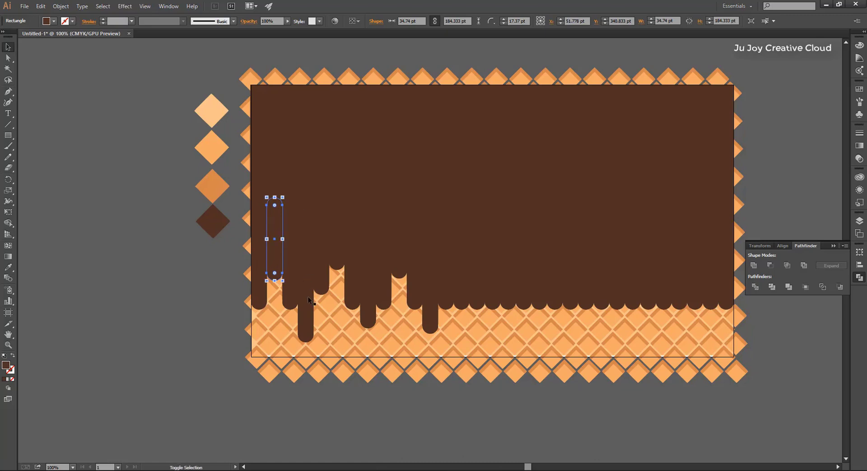
Cut the first left-hand drips out of the brown panel with Pathfinder Minus Front.
shift+click(306, 321)
click(274, 238)
shift+click(633, 203)
click(766, 267)
click(306, 293)
shift+click(345, 148)
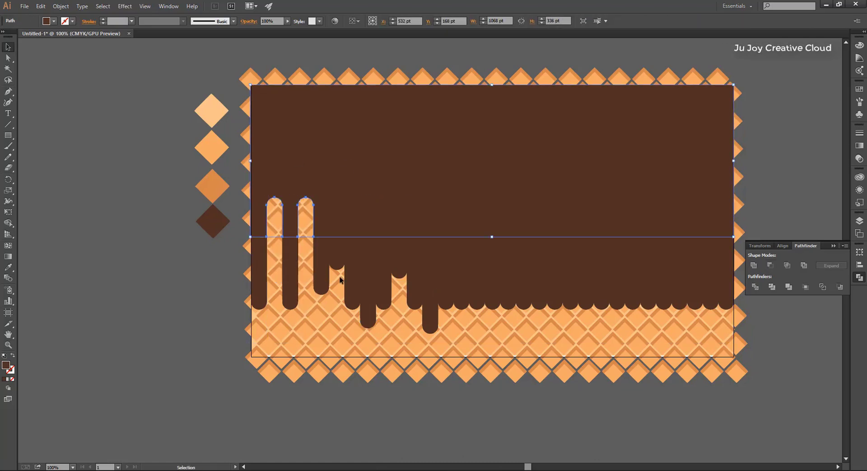
click(306, 244)
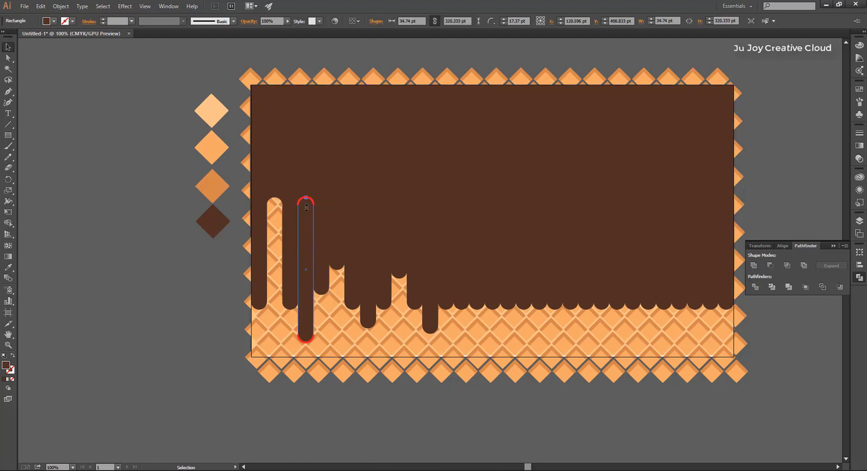
shift+click(337, 164)
click(770, 265)
click(337, 255)
shift+click(422, 176)
Shorten and subtract the next drips from the brown panel toward the middle.
click(770, 265)
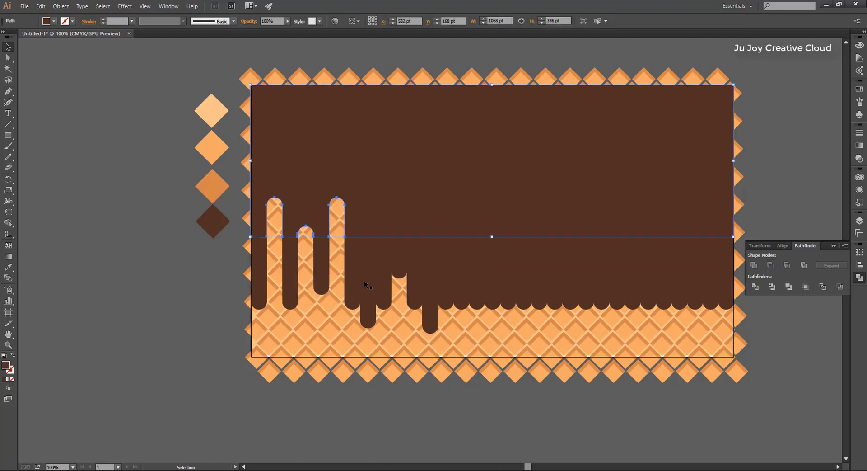
click(368, 289)
shift+click(384, 180)
click(770, 266)
click(400, 253)
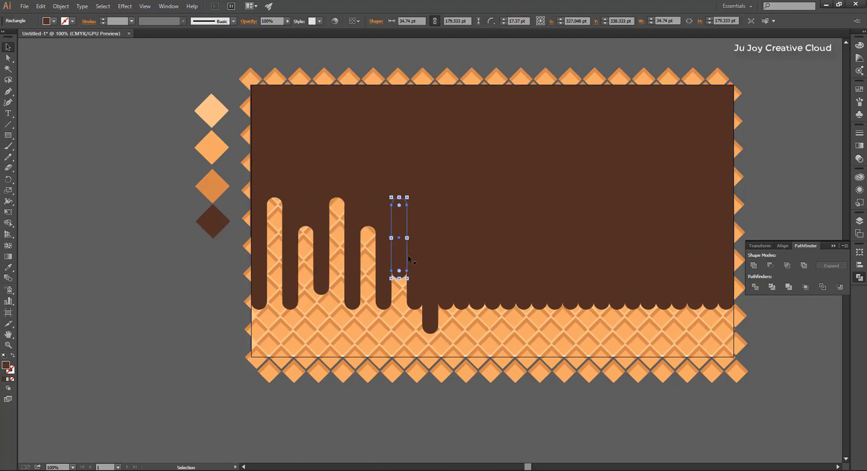
shift+click(452, 181)
click(771, 266)
click(434, 280)
mouse_move(430, 213)
mouse_down()
mouse_move(433, 244)
mouse_move(414, 271)
mouse_move(462, 253)
mouse_up()
shift+click(702, 248)
click(771, 266)
Resize the middle drip bars and cut each one out of the brown panel.
mouse_move(462, 316)
mouse_down()
mouse_move(462, 288)
mouse_move(446, 271)
mouse_move(493, 253)
mouse_up()
shift+click(587, 181)
click(770, 265)
mouse_move(492, 304)
mouse_down()
mouse_move(493, 343)
mouse_move(479, 313)
mouse_up()
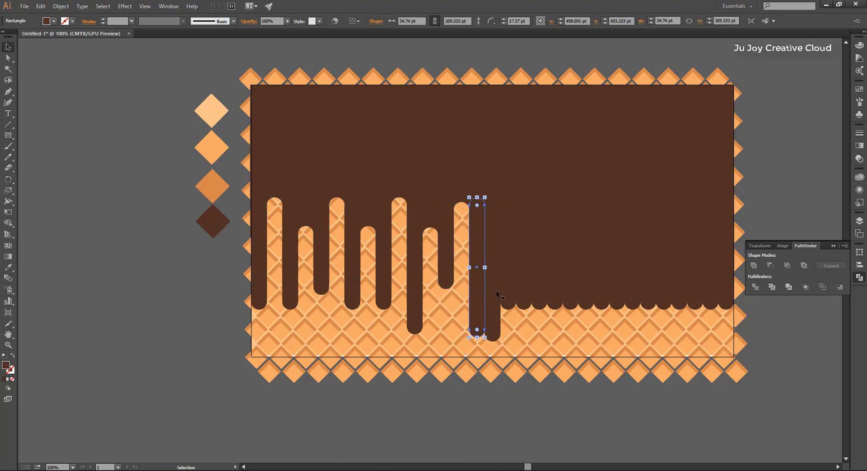
alt+drag(477, 271, 493, 271)
mouse_move(493, 197)
mouse_down()
mouse_move(492, 235)
mouse_move(493, 224)
mouse_up()
shift+click(546, 265)
click(771, 265)
alt+drag(496, 339, 527, 322)
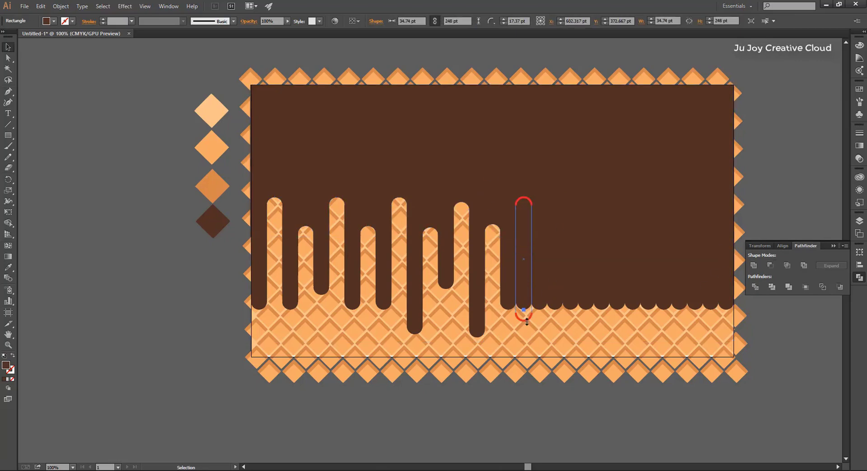
drag(524, 197, 524, 210)
shift+click(510, 155)
click(770, 265)
mouse_move(524, 302)
alt+mouse_down()
mouse_move(538, 301)
mouse_move(539, 326)
alt+mouse_up()
drag(555, 197, 555, 225)
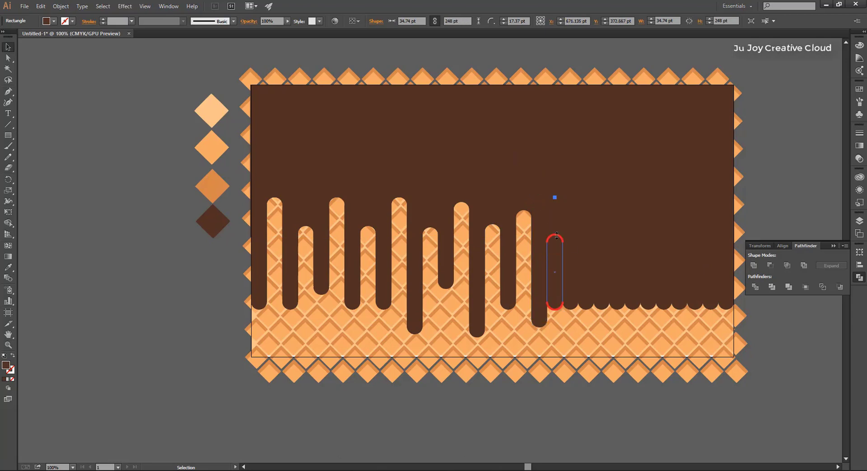
shift+click(555, 181)
click(771, 265)
Copy drip rectangles further right, vary their heights, and cut them from the chocolate.
alt+drag(556, 271, 585, 271)
drag(586, 310, 586, 337)
alt+drag(586, 305, 609, 305)
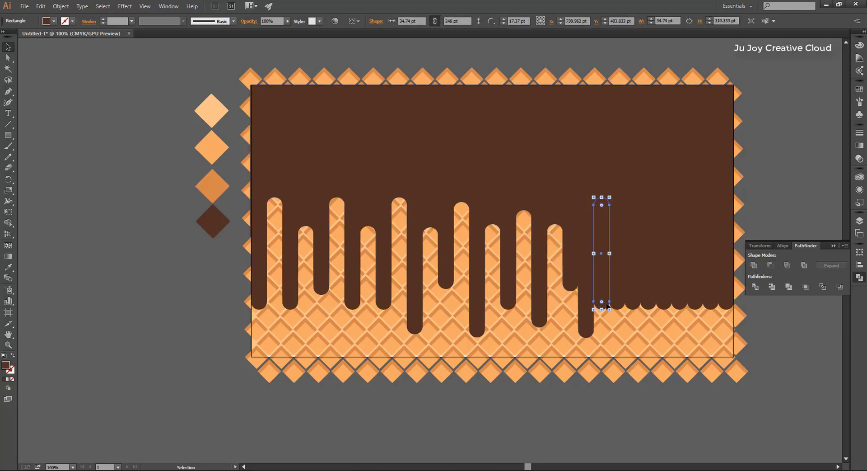
shift+click(684, 206)
click(770, 265)
alt+drag(602, 271, 632, 271)
drag(633, 309, 633, 279)
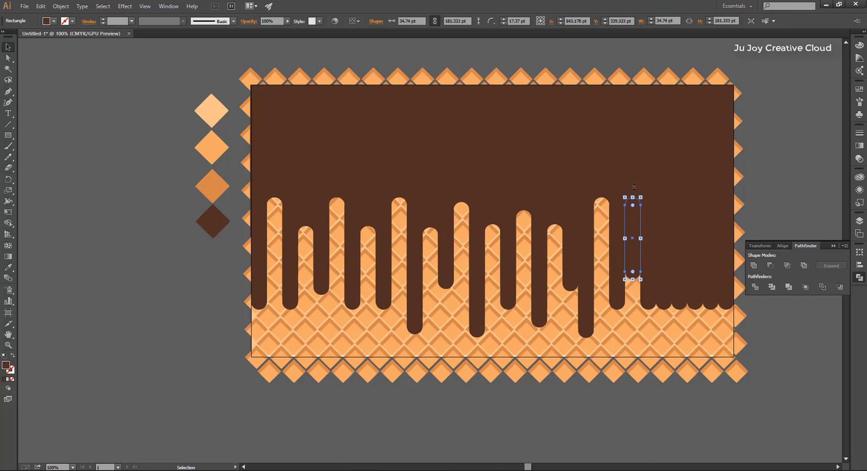
drag(633, 197, 633, 175)
shift+click(684, 206)
click(770, 266)
Add more drip rectangles toward the right edge and cut them from the chocolate.
alt+drag(648, 249, 617, 249)
drag(617, 304, 617, 279)
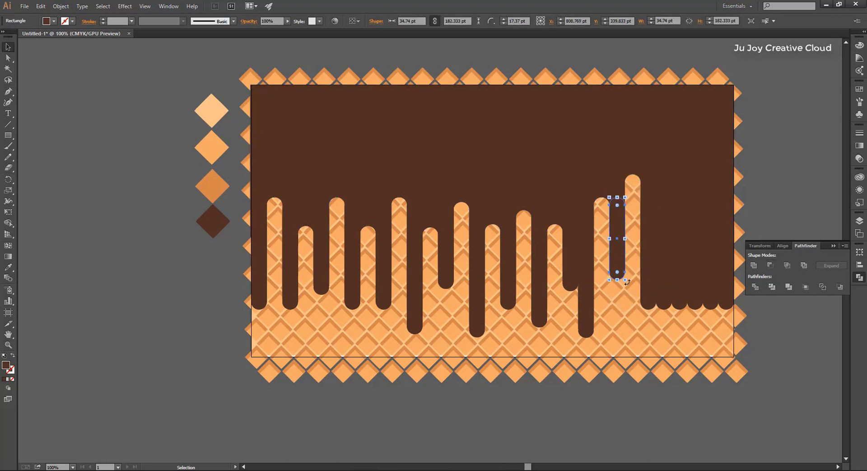
alt+drag(617, 249, 648, 249)
drag(648, 280, 649, 335)
alt+drag(648, 226, 664, 226)
drag(664, 335, 665, 309)
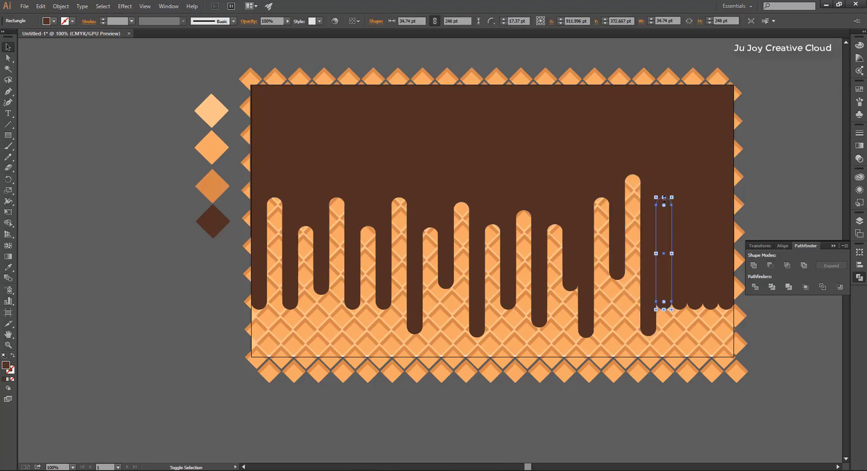
drag(664, 197, 664, 215)
shift+click(670, 172)
click(770, 265)
alt+drag(664, 249, 695, 248)
drag(695, 197, 695, 170)
shift+click(680, 206)
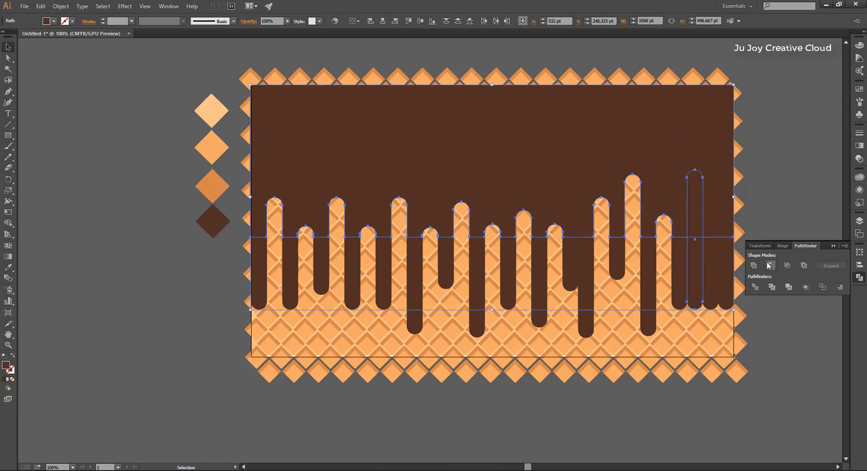
click(770, 265)
Place the final brown drip in the last gap at the right end and check the edge.
shift+click(714, 156)
mouse_move(695, 248)
alt+mouse_down()
mouse_move(726, 248)
mouse_move(711, 248)
alt+mouse_up()
click(773, 264)
drag(711, 311, 711, 289)
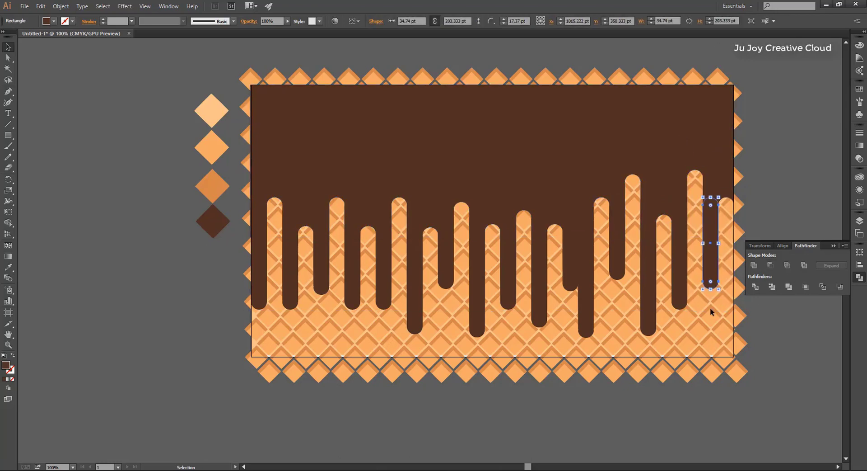
click(584, 268)
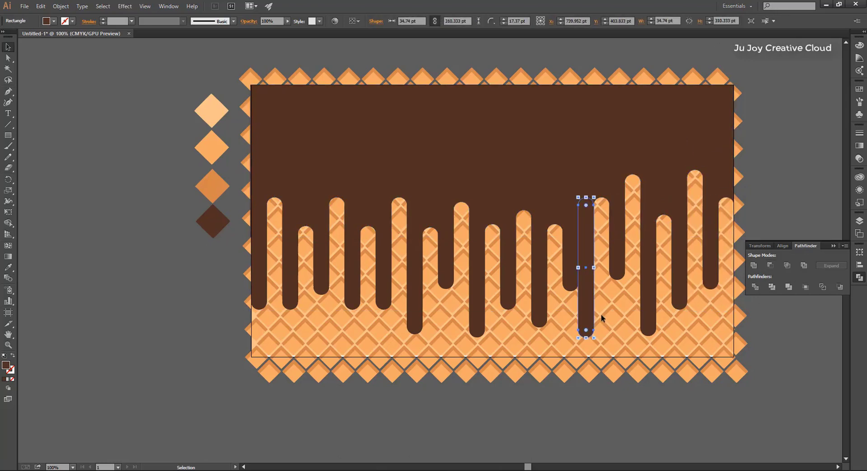
click(577, 423)
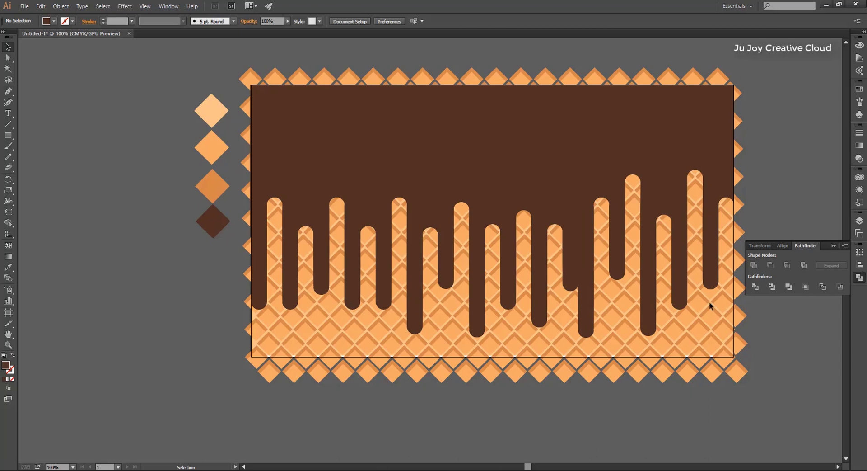
Marquee-select all the drip shapes and group them from the right-click menu.
drag(764, 319, 259, 134)
right_click(428, 154)
click(465, 195)
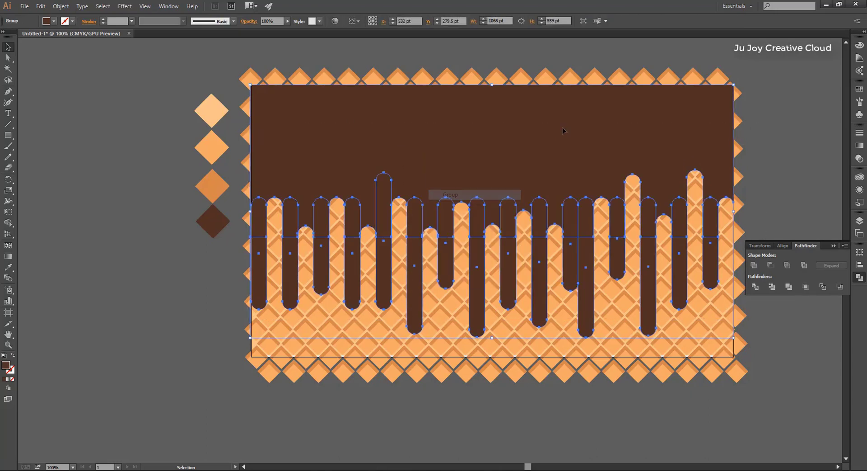
key(ctrl+h)
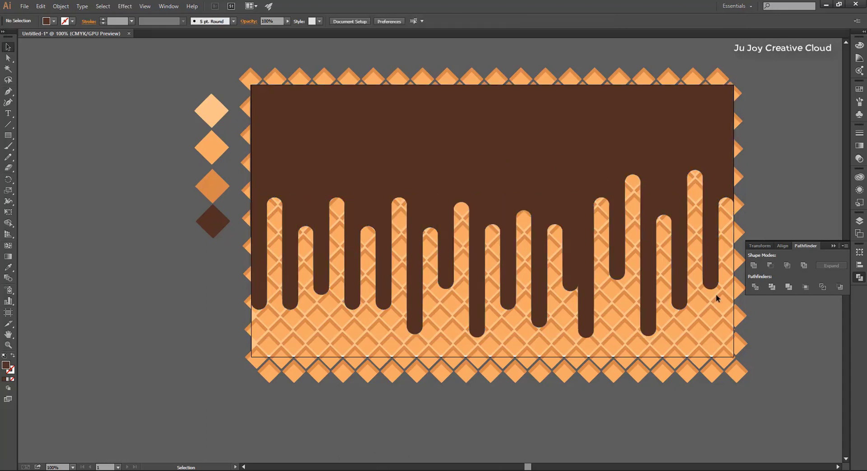
key(ctrl+h)
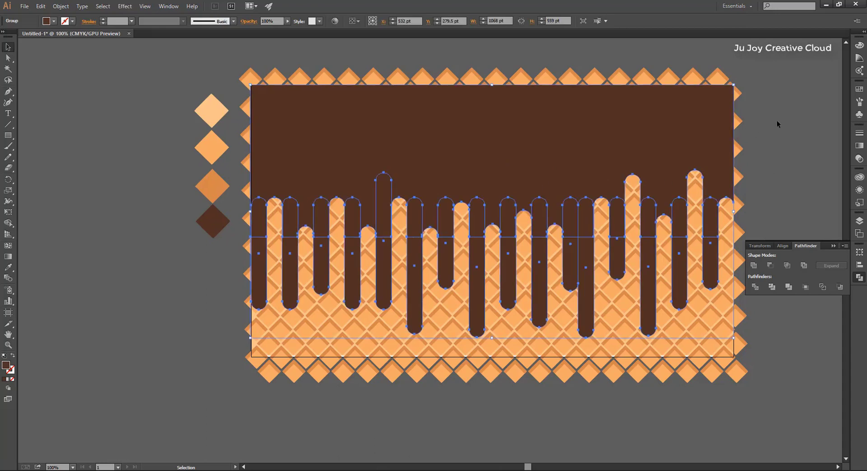
click(763, 181)
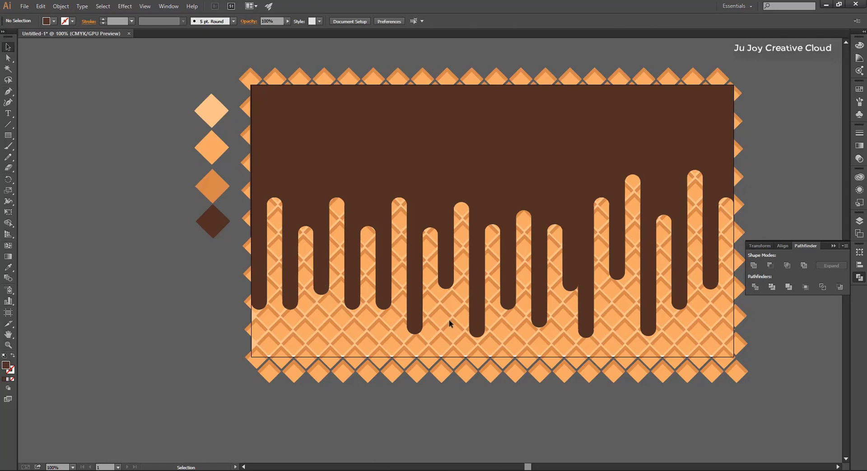
click(610, 152)
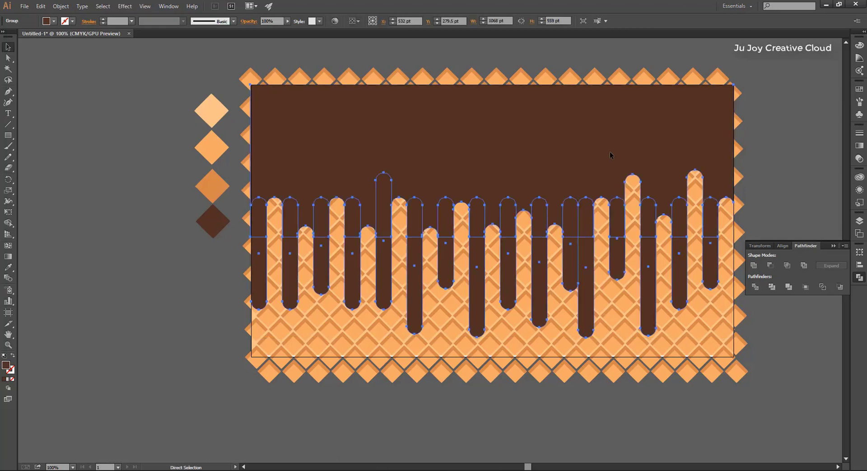
Duplicate the drip group off to the lower left and set the overlay copy's opacity to 30%.
drag(610, 155, 527, 183)
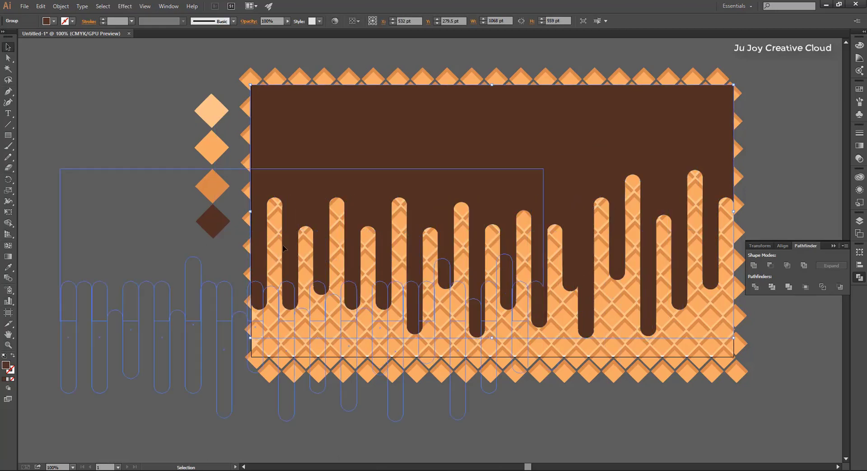
key(ctrl+f)
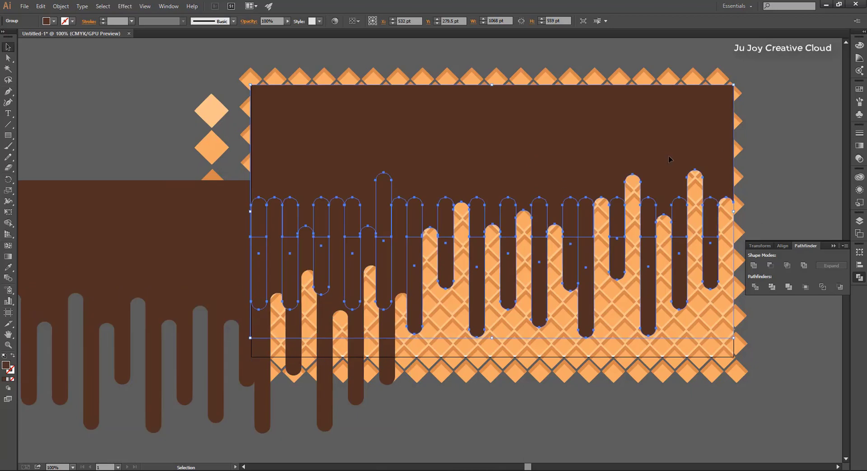
click(174, 7)
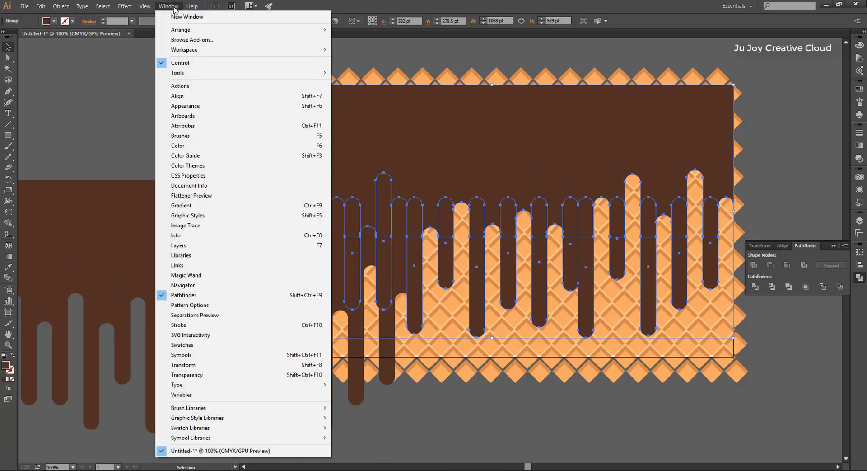
click(223, 376)
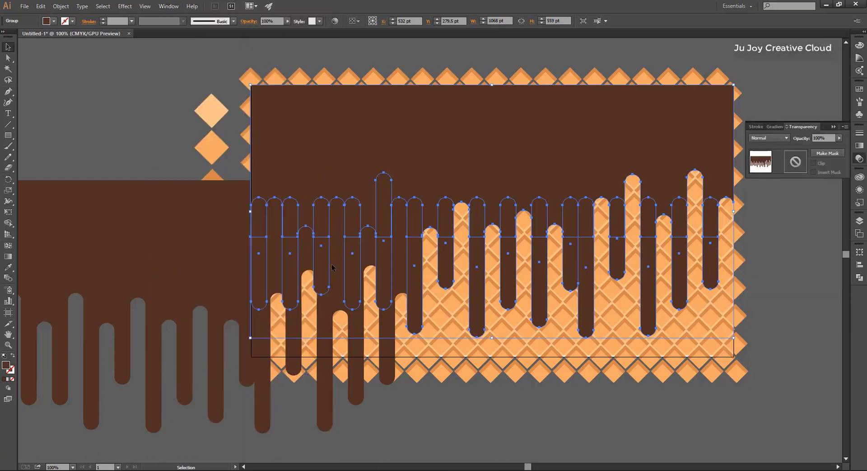
click(839, 138)
click(820, 146)
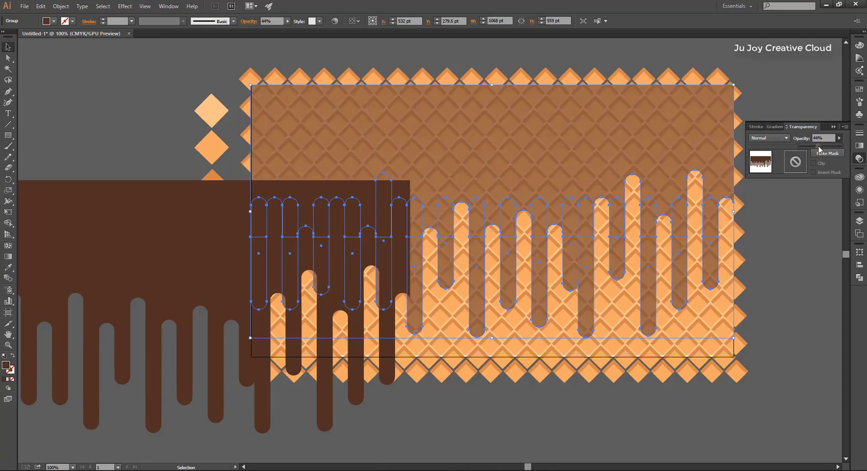
drag(819, 145, 814, 147)
drag(814, 147, 814, 147)
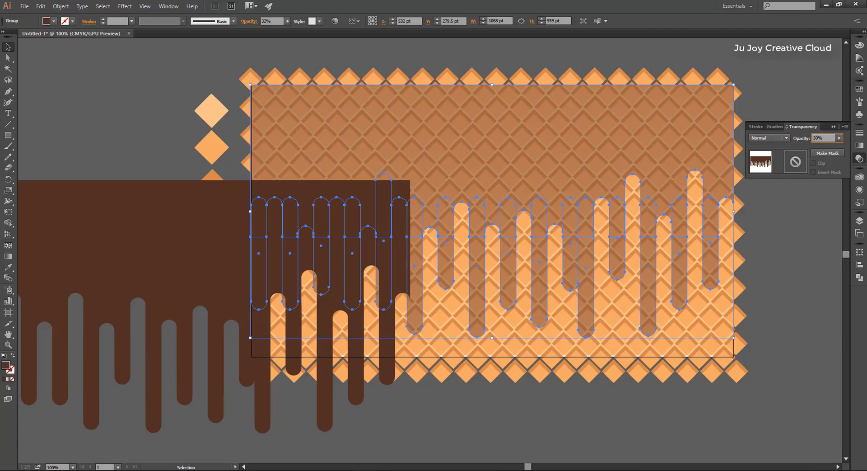
Close the Transparency panel and select the solid brown drip copy.
click(788, 103)
click(834, 127)
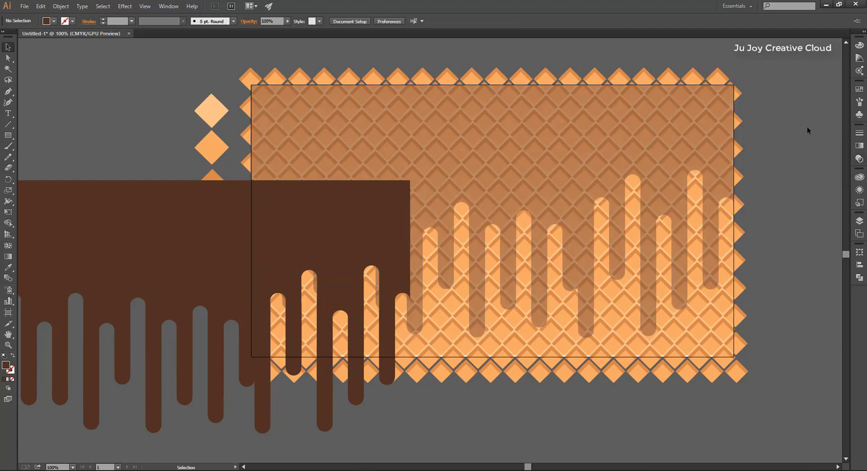
click(508, 120)
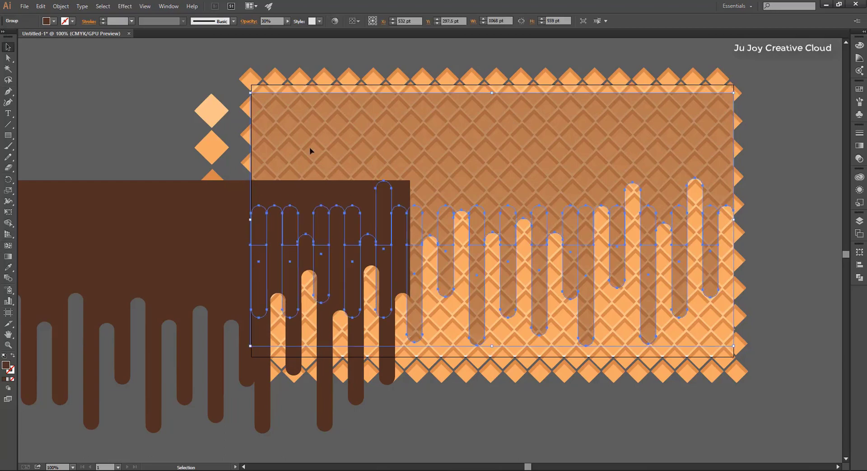
click(198, 207)
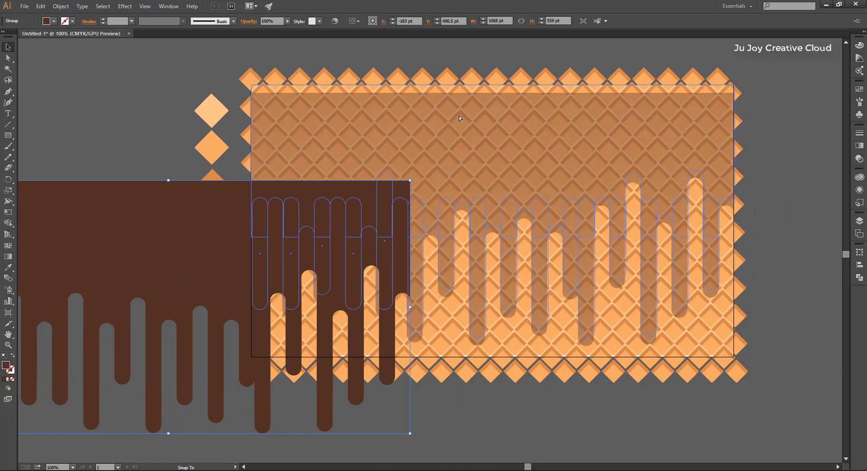
Return the solid chocolate drips over the waffle and select the 30% opacity copy.
drag(460, 120, 461, 120)
click(662, 49)
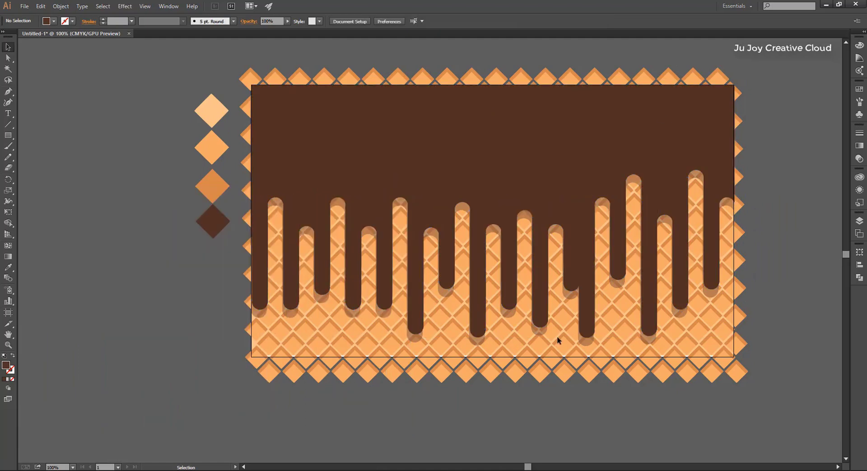
click(543, 331)
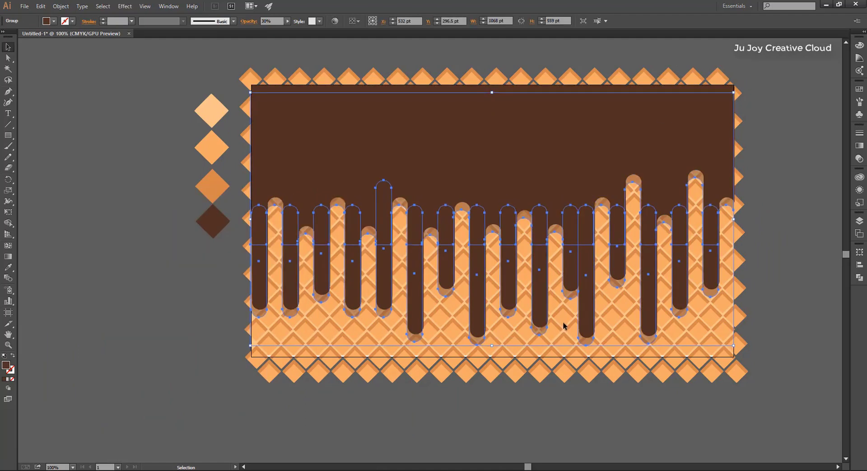
Nudge the 30% drip copy with the arrow keys so it offsets as a shadow.
key(Up)
key(Up)
key(Up)
key(Up)
key(Up)
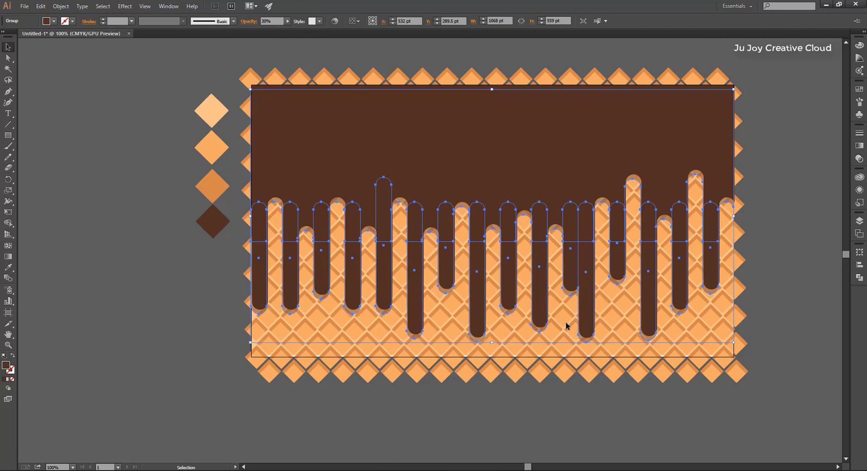
key(Right)
key(Right)
key(Right)
key(Right)
key(Right)
key(Up)
key(Up)
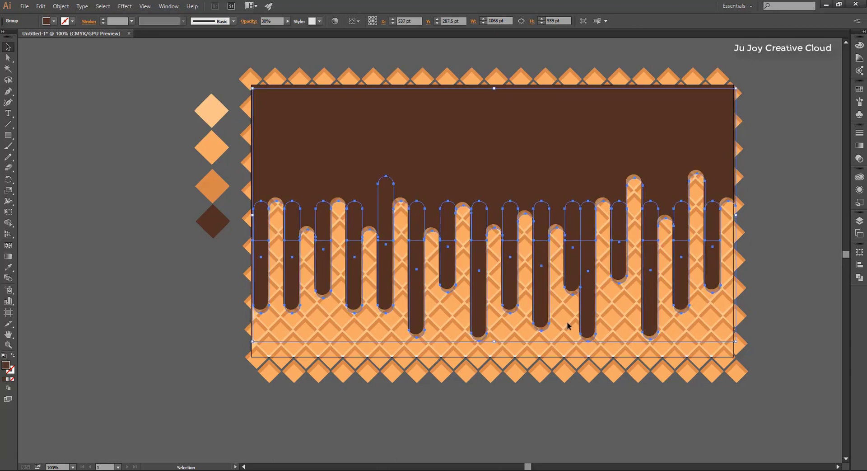
click(93, 264)
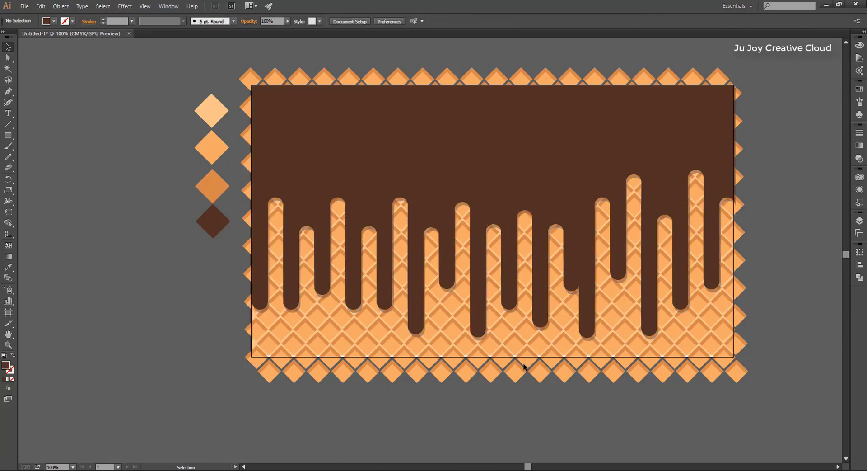
click(582, 339)
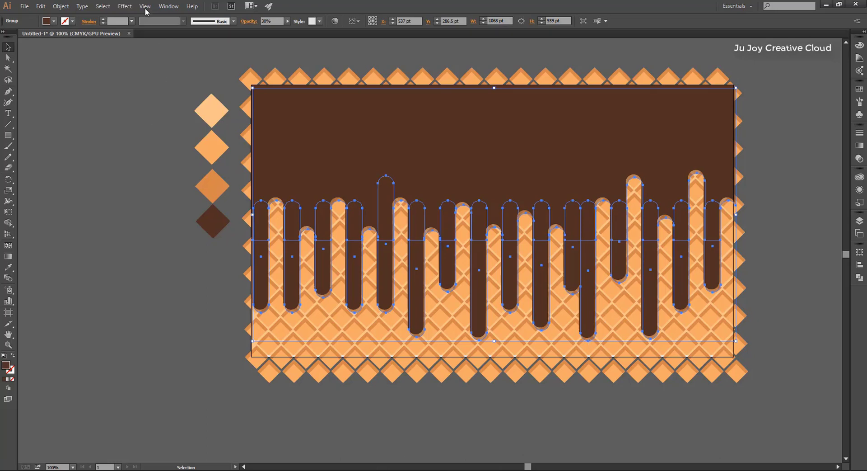
Apply a 5-pixel Gaussian Blur to the 30% drip shadow copy.
click(145, 7)
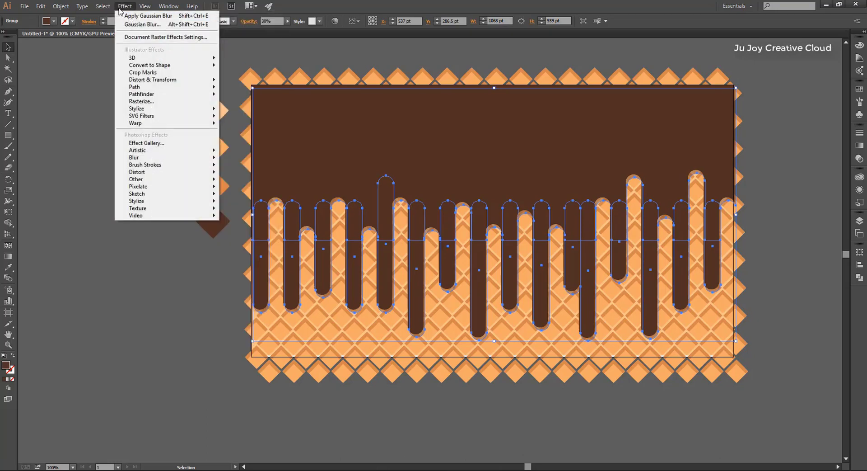
mouse_move(134, 158)
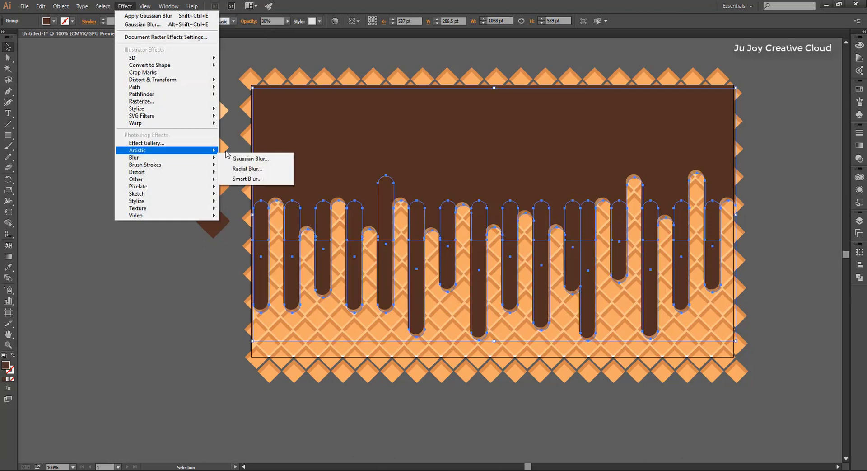
click(243, 160)
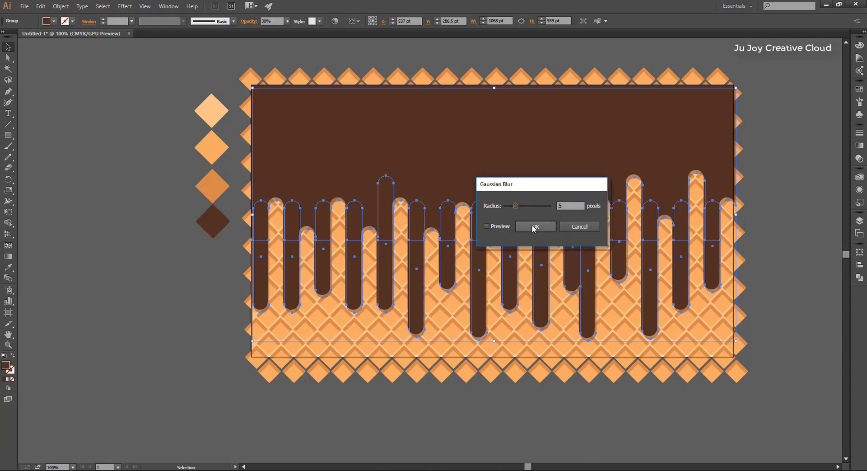
click(488, 226)
click(493, 228)
click(535, 227)
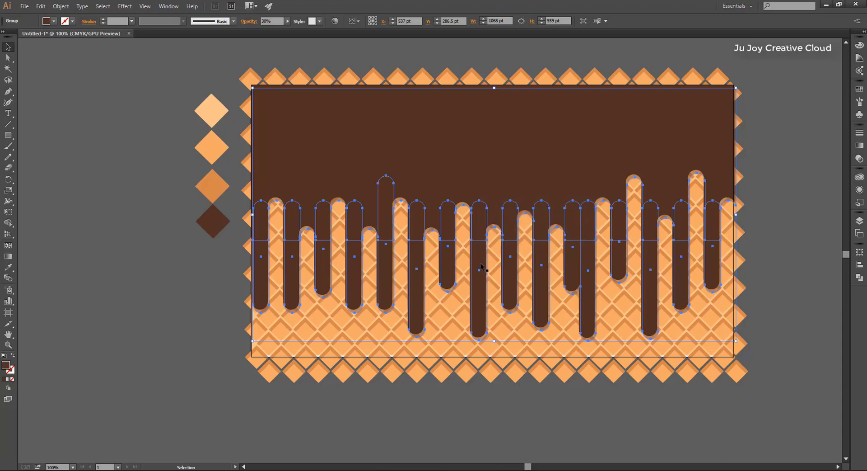
click(771, 139)
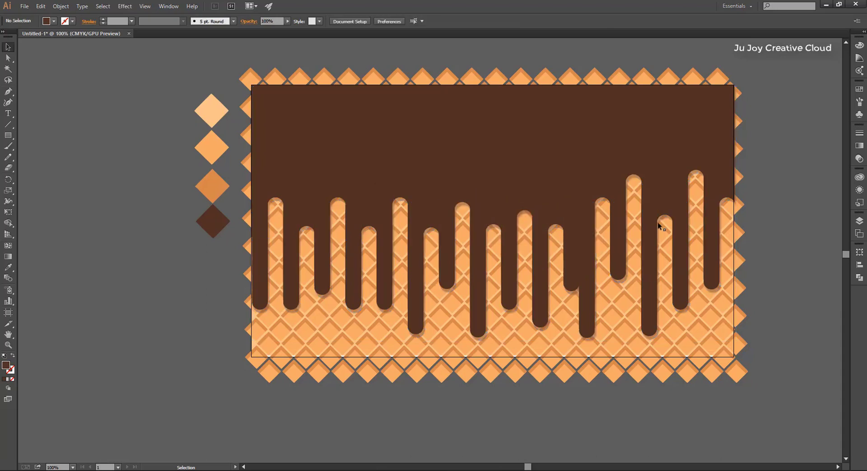
scroll(658, 222, up, 1)
scroll(658, 221, up, 1)
scroll(658, 221, up, 1)
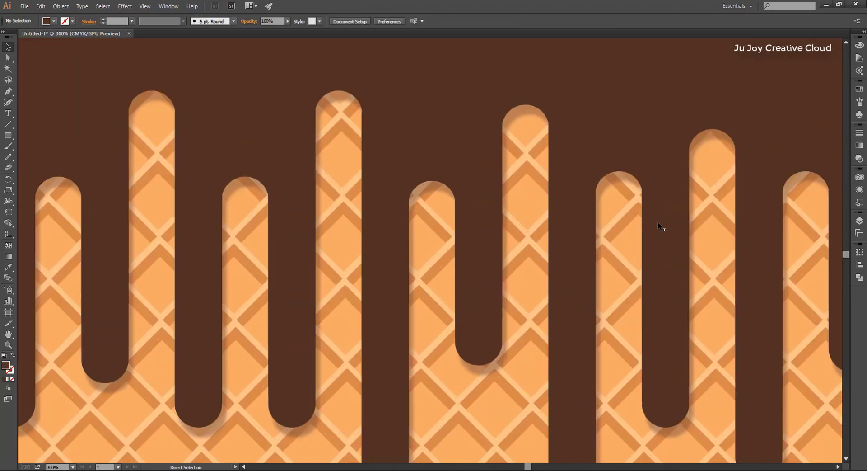
scroll(658, 222, up, 1)
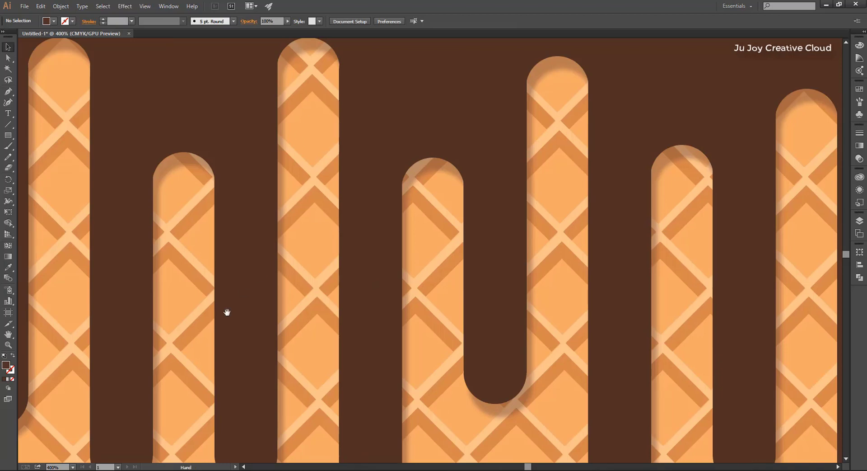
drag(227, 310, 233, 270)
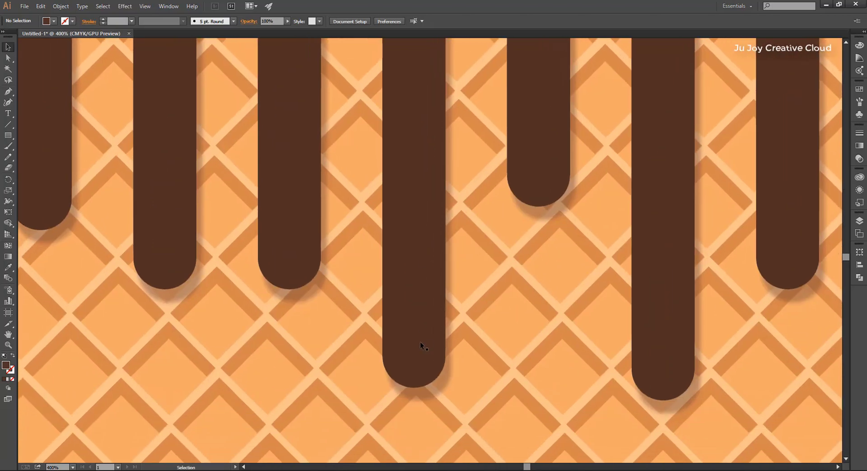
drag(420, 341, 441, 268)
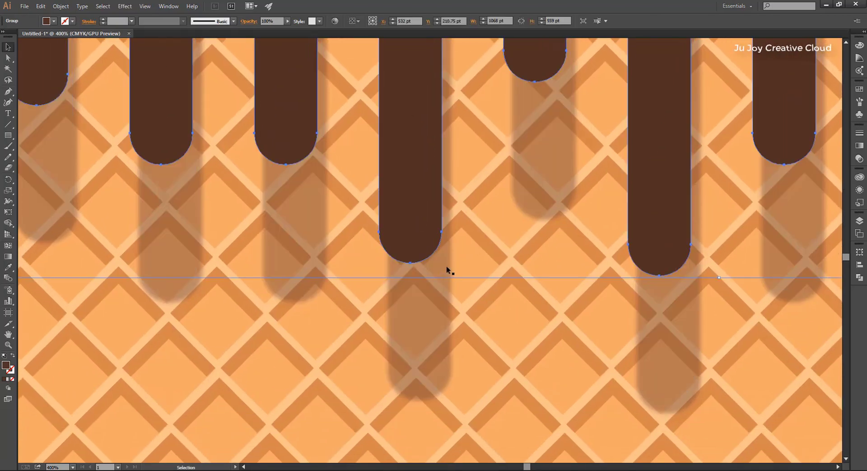
key(ctrl+z)
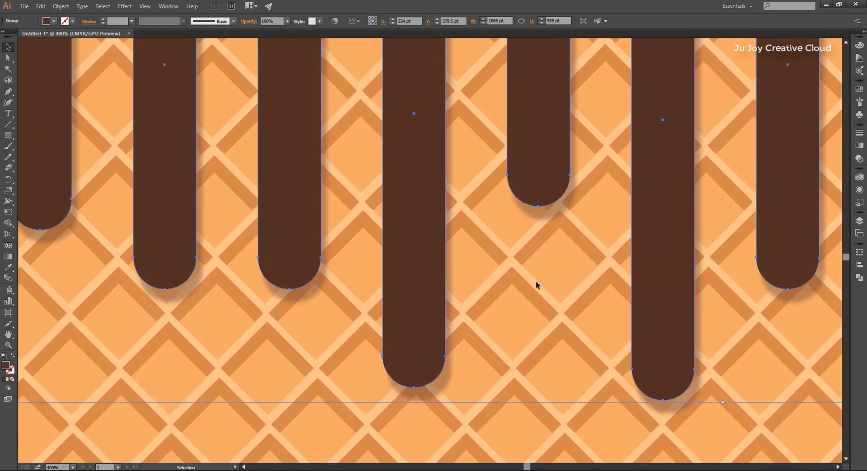
click(536, 281)
key(ctrl+0)
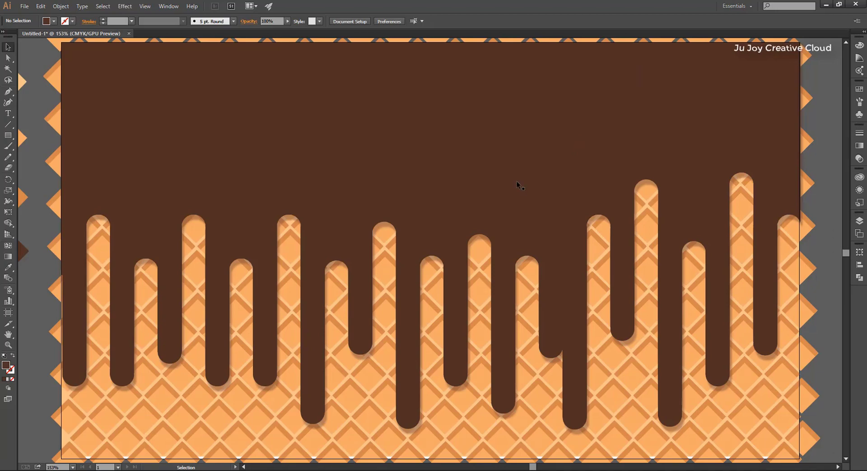
scroll(517, 180, down, 5)
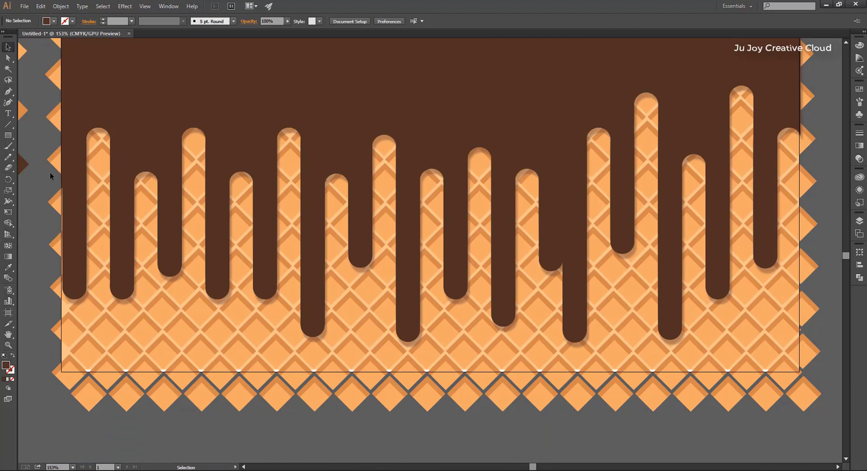
Draw a small rounded droplet shape with the Rectangle tool.
click(9, 135)
drag(254, 239, 276, 262)
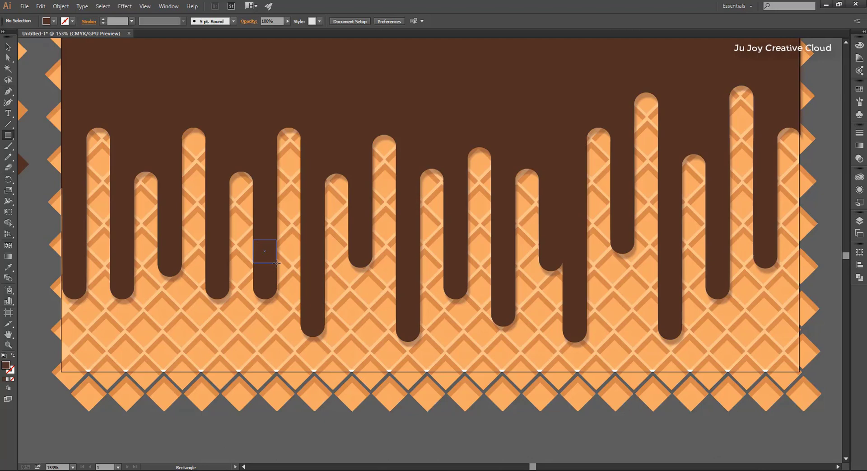
mouse_move(277, 262)
mouse_down()
mouse_move(261, 248)
mouse_move(265, 229)
mouse_up()
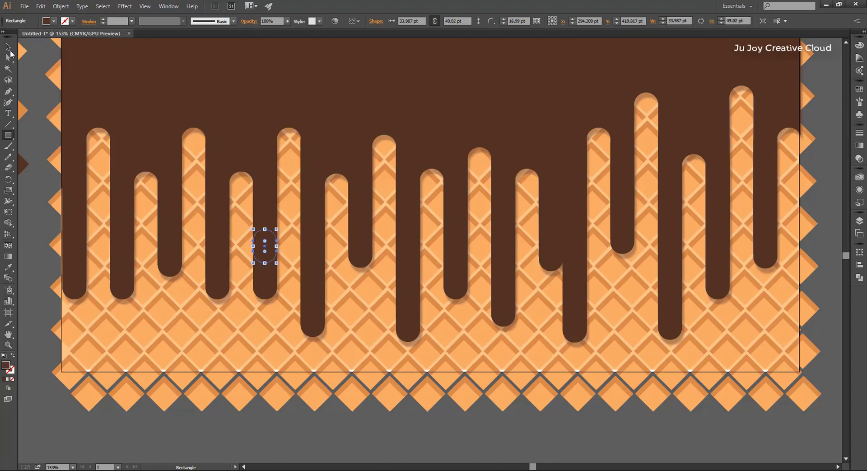
Move the droplet just below a left-hand drip and zoom out to the whole poster.
key(v)
drag(273, 247, 274, 324)
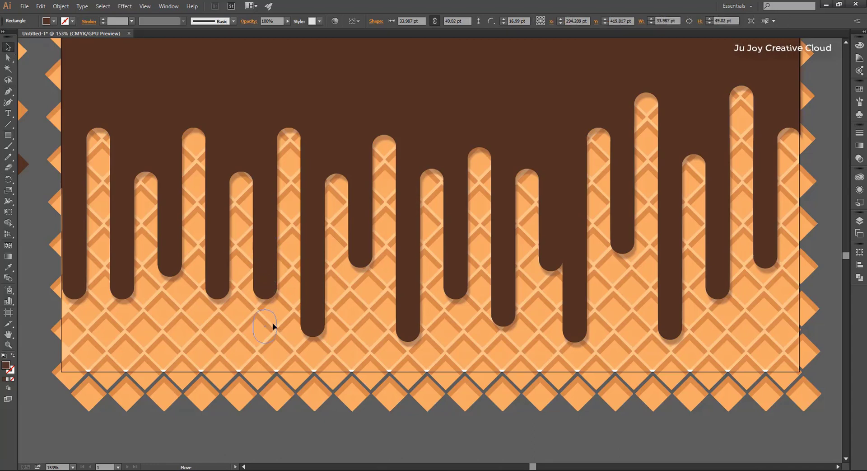
click(354, 361)
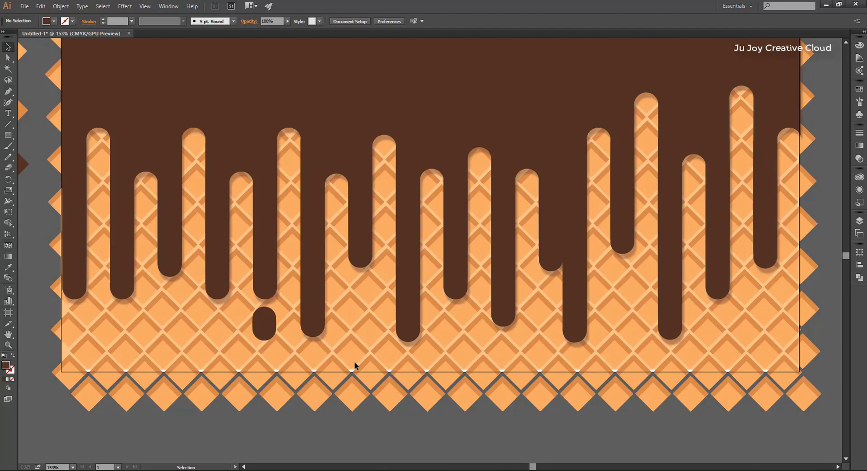
scroll(355, 361, up, 3)
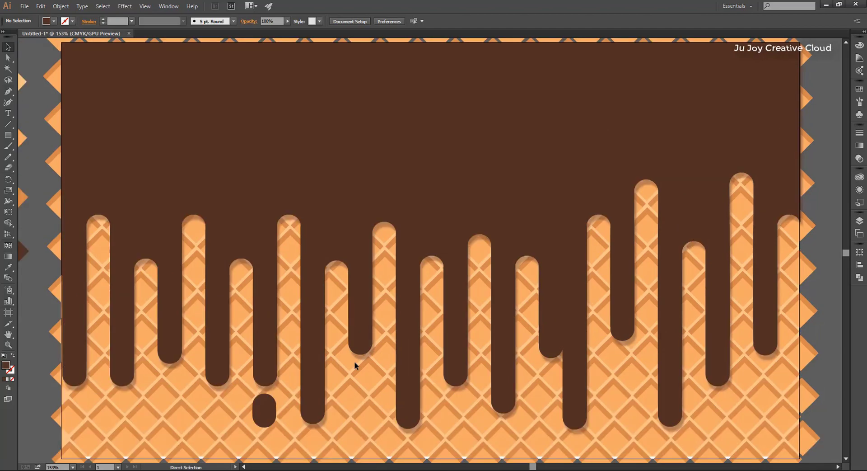
key(ctrl+minus)
key(ctrl+minus)
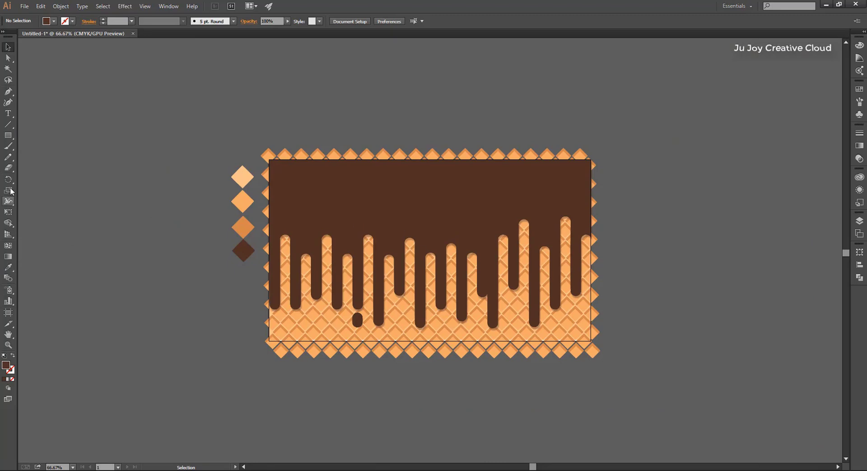
Type 'ICE-CREAM' near the top of the chocolate area and select the text.
click(8, 114)
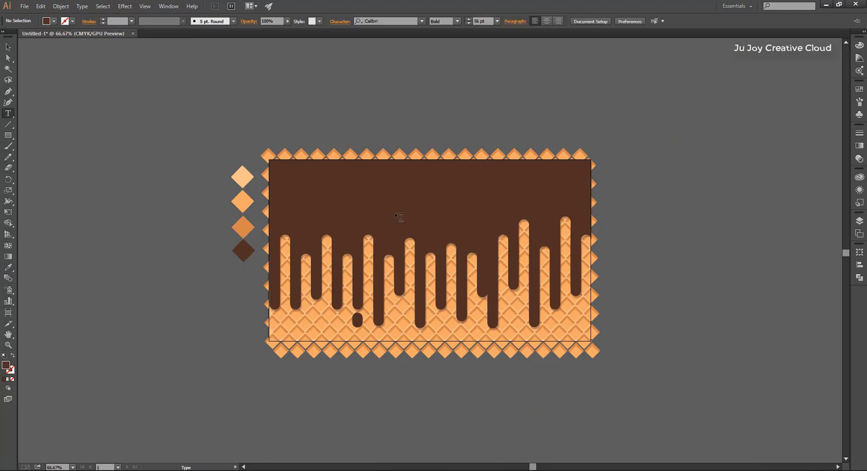
click(387, 176)
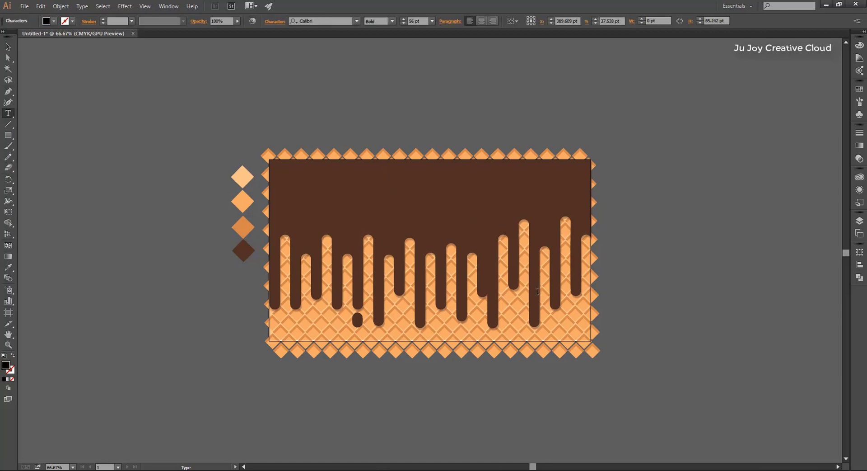
text(IC)
text(E-)
text(CREA)
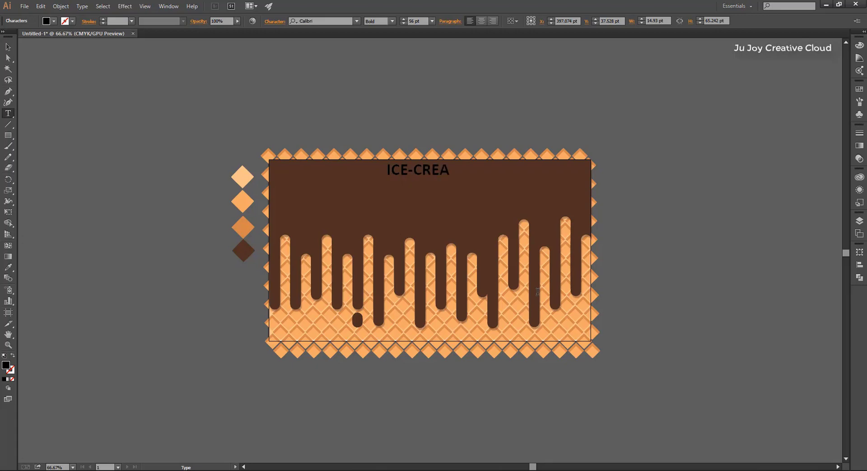
text(M)
drag(460, 170, 386, 171)
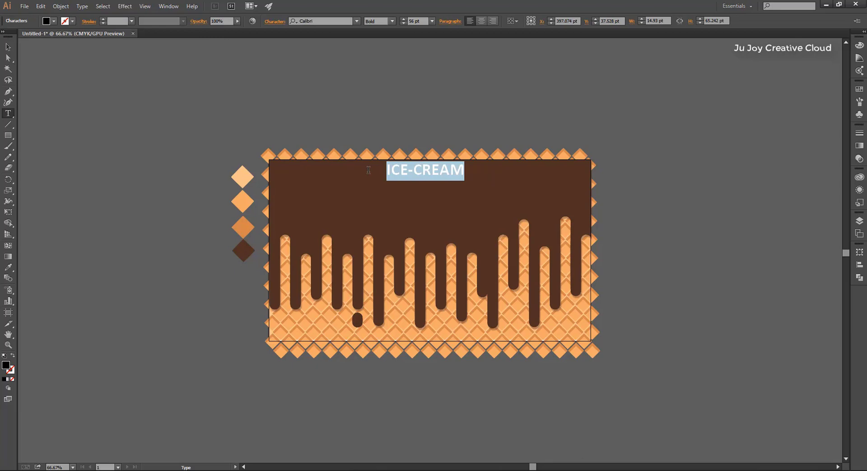
Fill the title light peach from the swatch and centre it near the top.
click(8, 267)
click(241, 177)
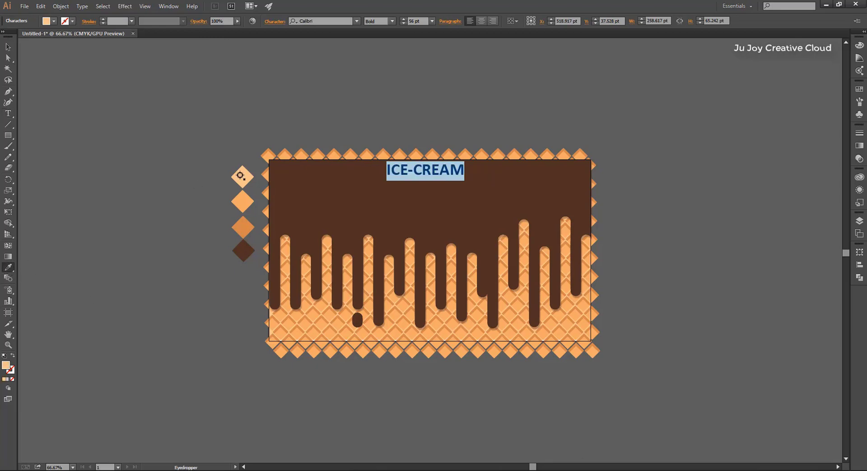
click(9, 46)
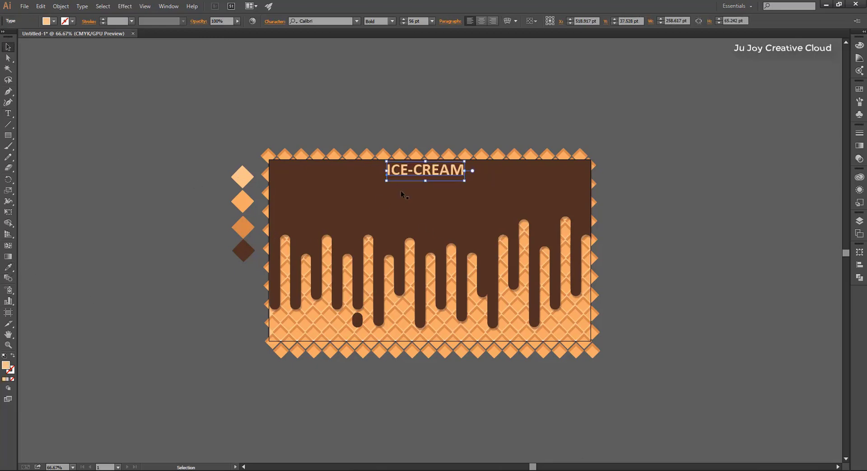
key(ctrl+1)
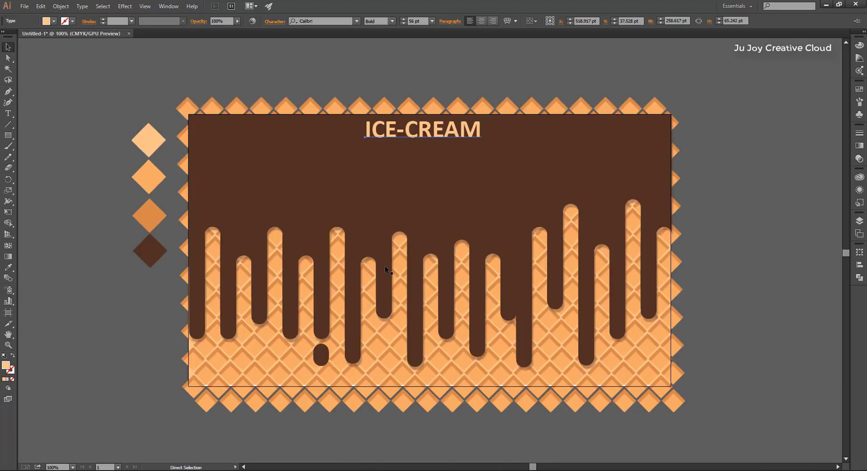
key(ctrl+plus)
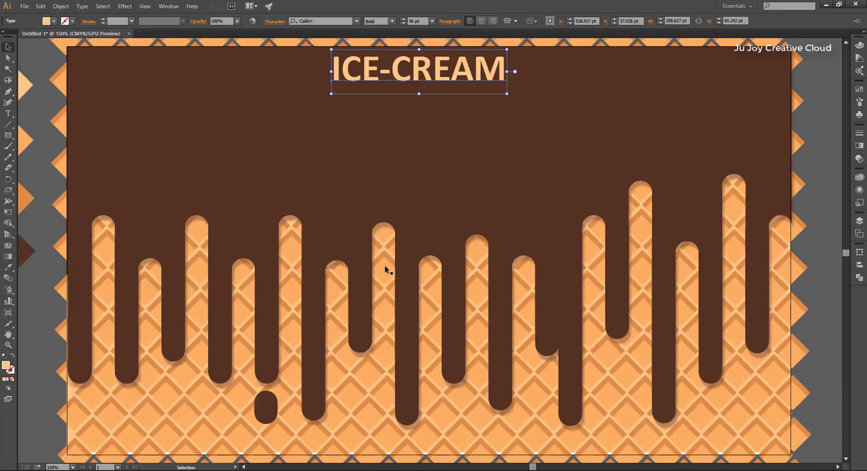
drag(439, 80, 455, 101)
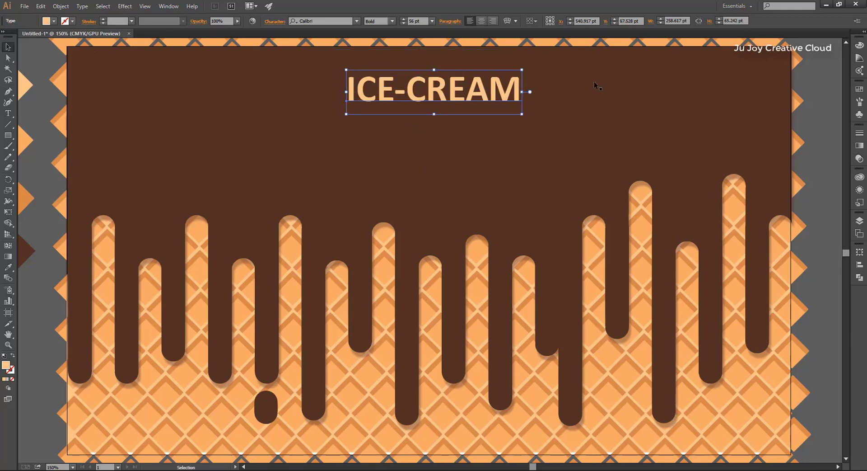
Warp the ICE-CREAM title with an Arc envelope at 30% bend and lower it slightly.
click(508, 21)
click(428, 192)
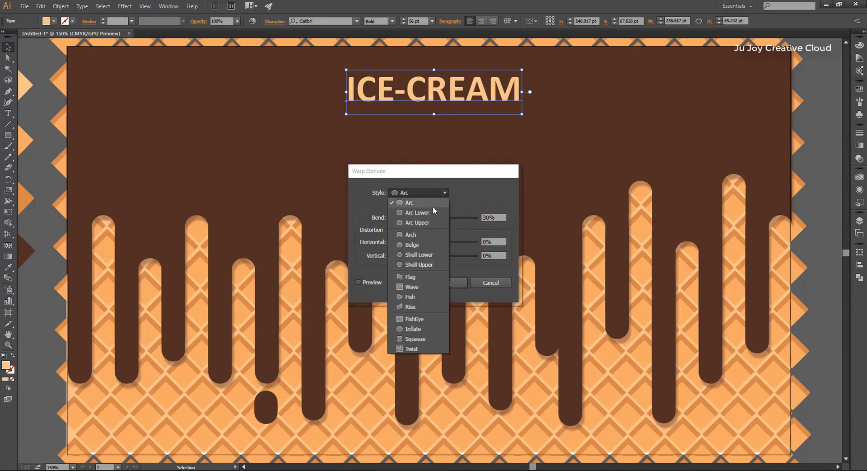
click(433, 206)
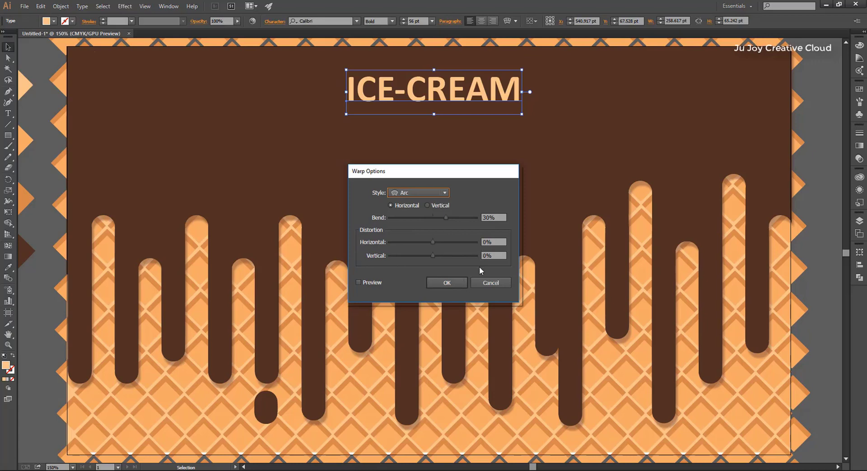
click(449, 283)
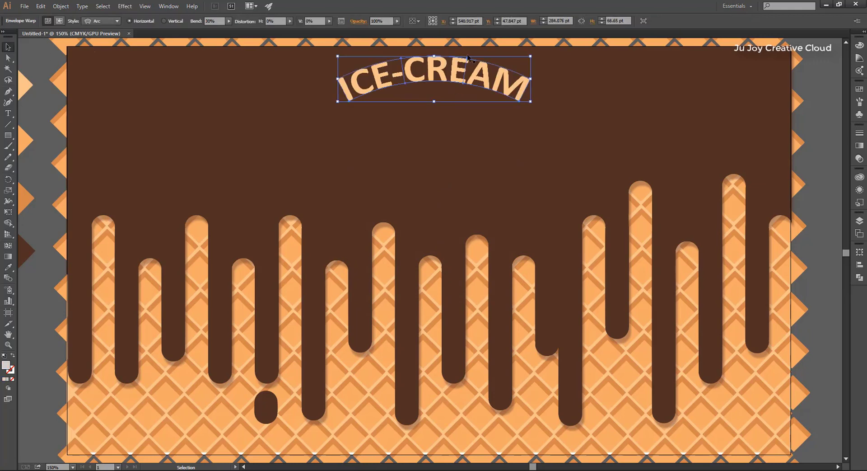
drag(454, 78, 456, 91)
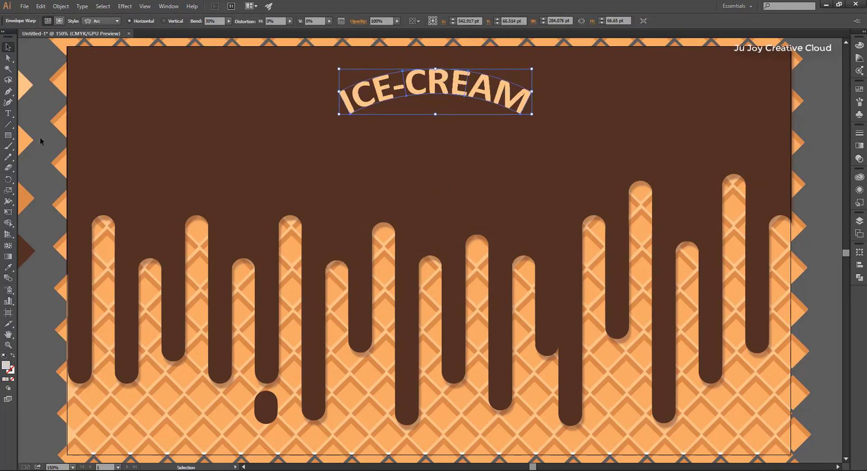
click(6, 147)
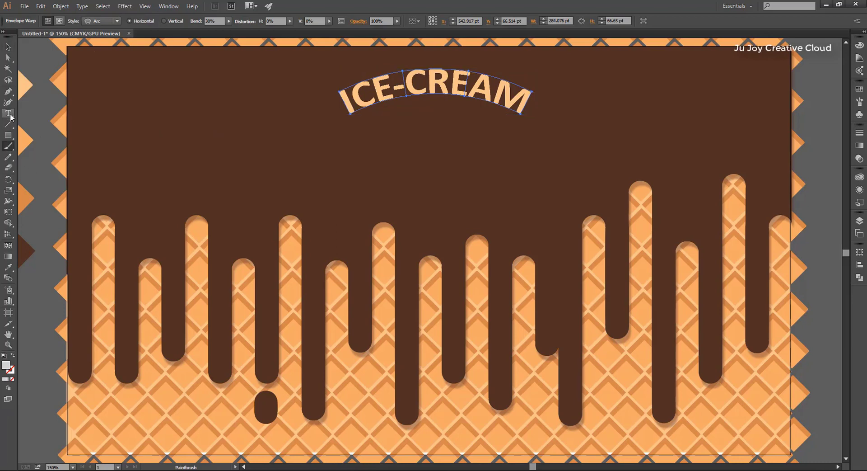
Type 'Chocolet' below the title and correct it to 'Chocolate'.
click(8, 113)
click(343, 174)
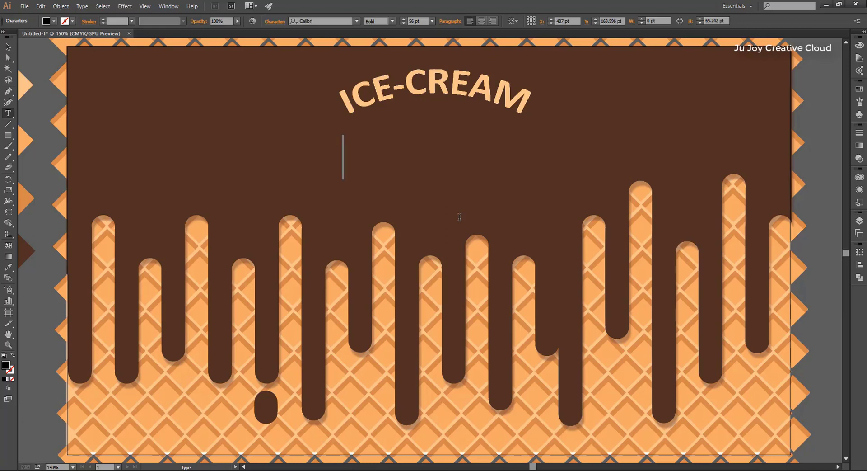
text(Choc)
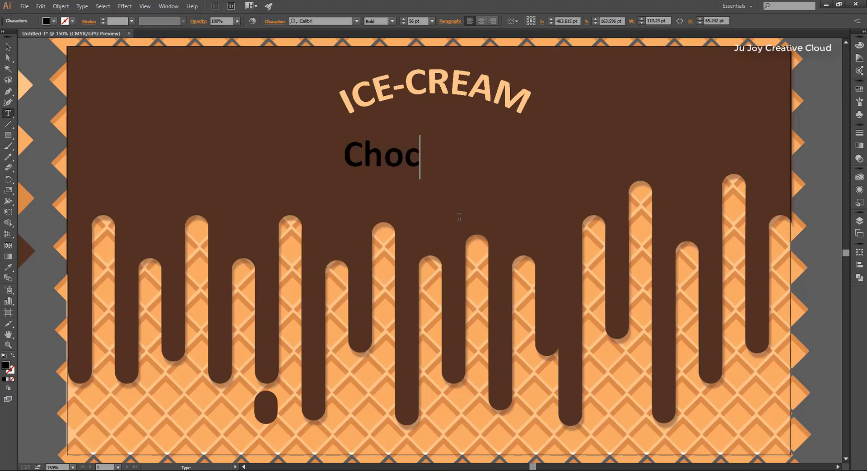
text(olet)
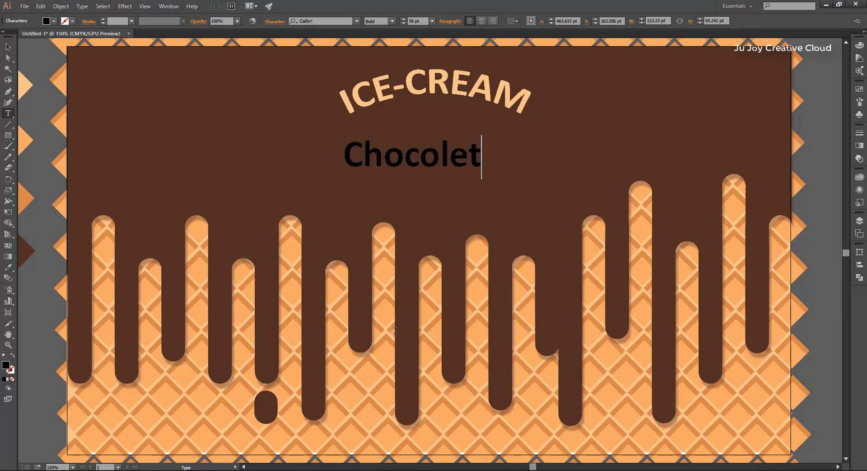
click(448, 167)
text(a)
key(Right)
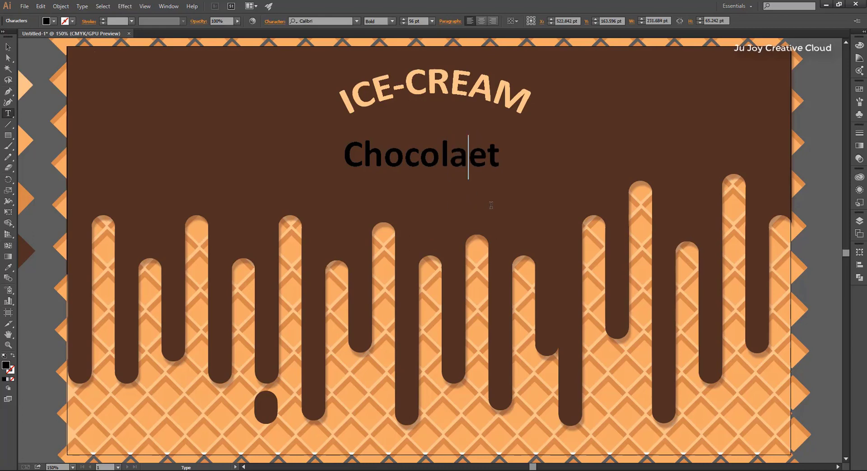
key(BackSpace)
text(e)
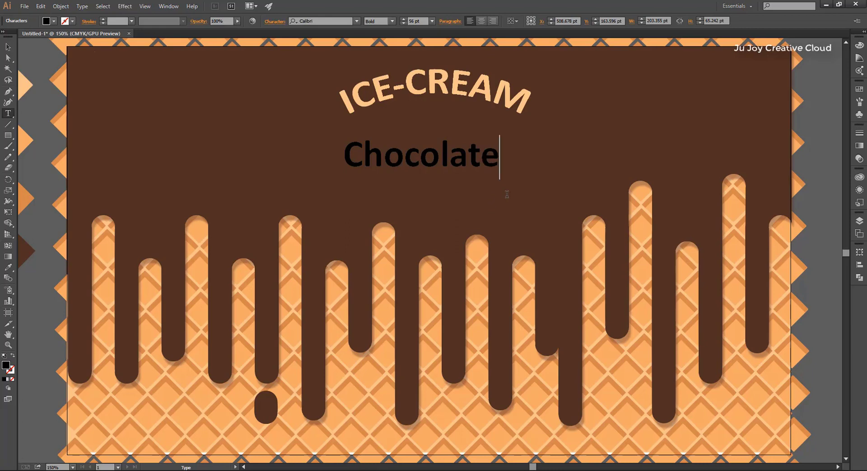
Colour Chocolate orange with the Eyedropper and move it up under the title.
double_click(461, 159)
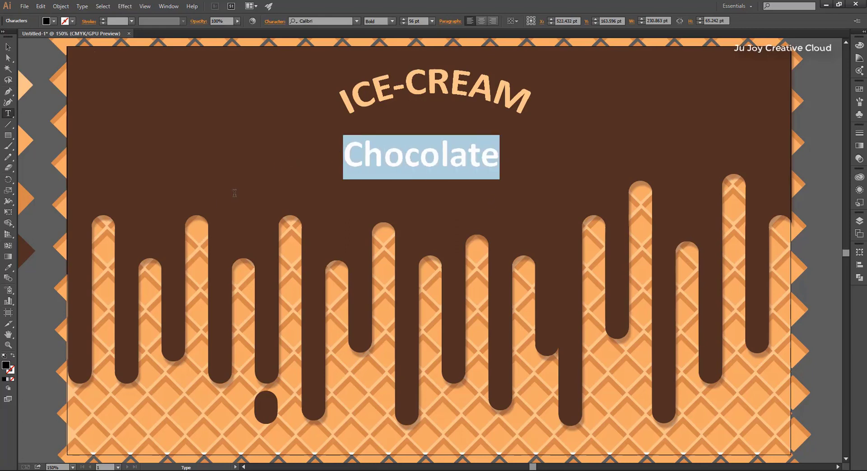
click(8, 267)
click(26, 196)
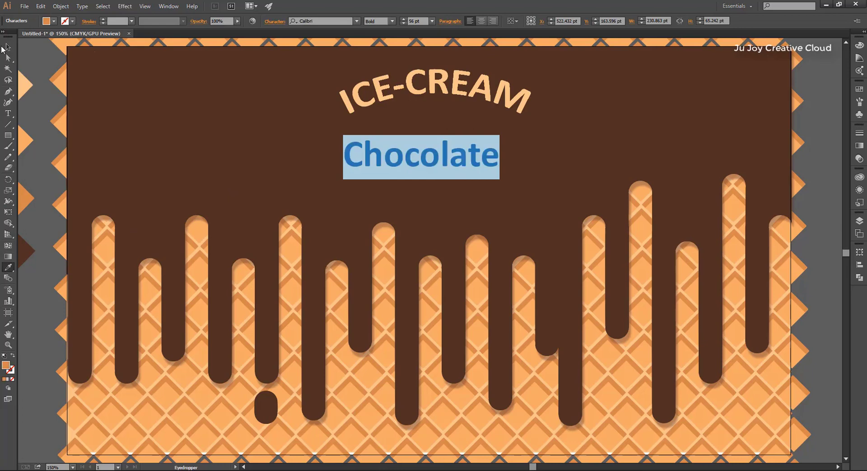
click(8, 48)
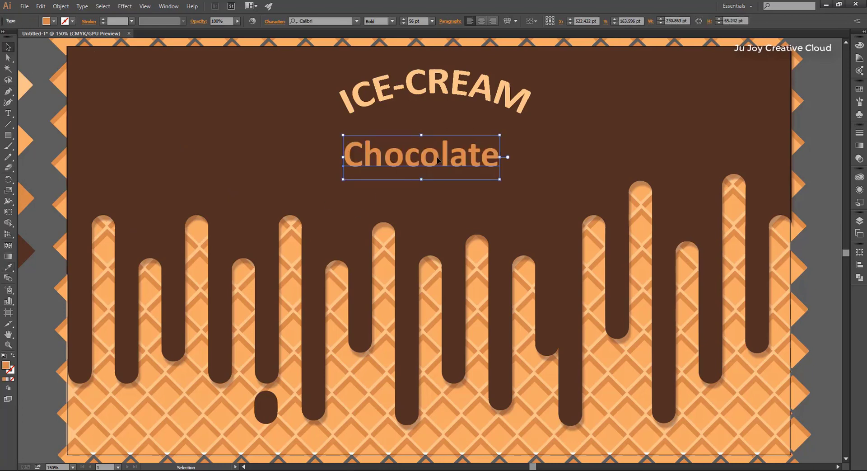
drag(436, 159, 450, 149)
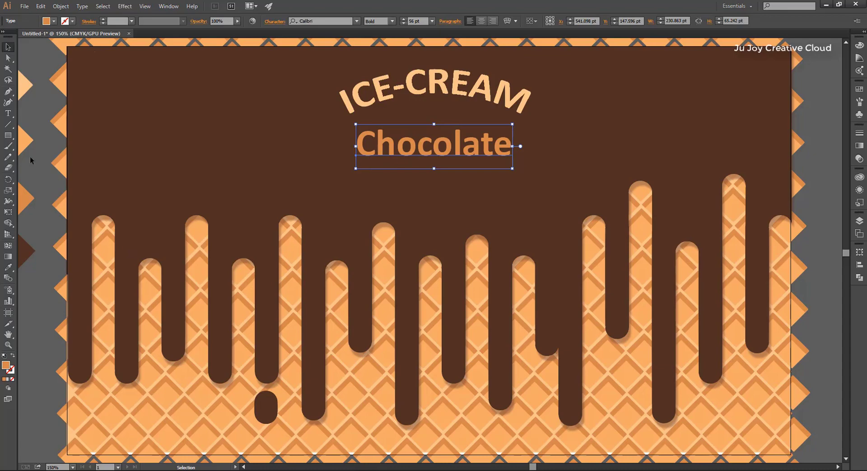
Set Chocolate in the Brush Script Std Medium font.
click(357, 21)
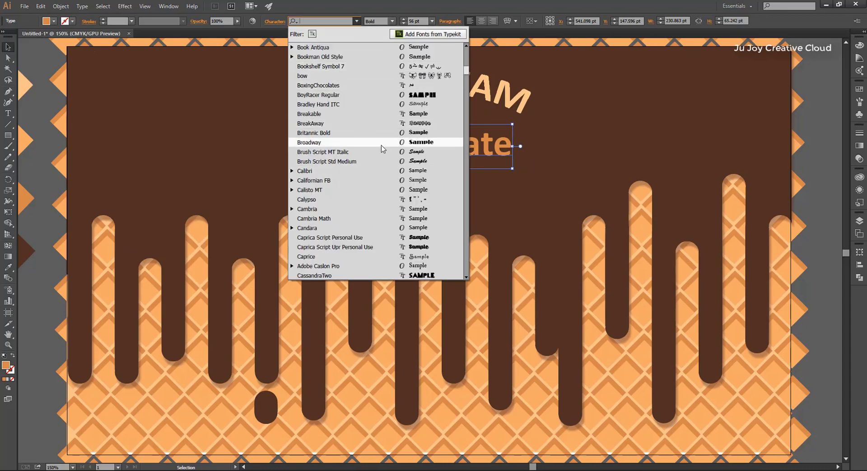
click(406, 161)
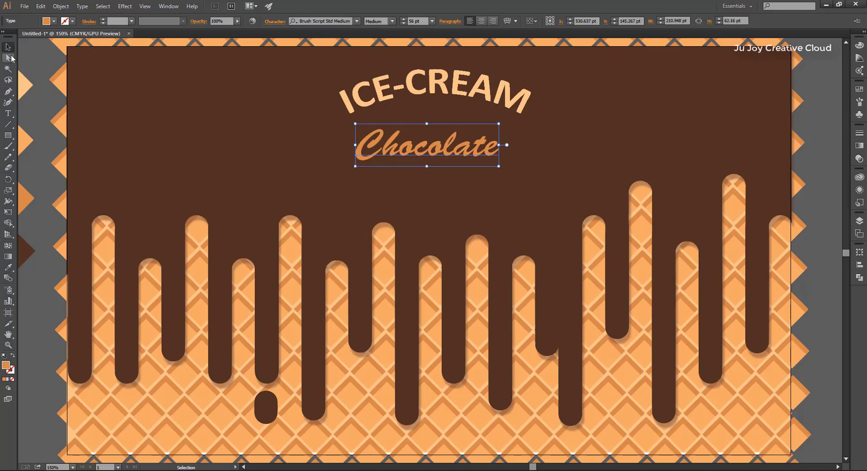
click(8, 112)
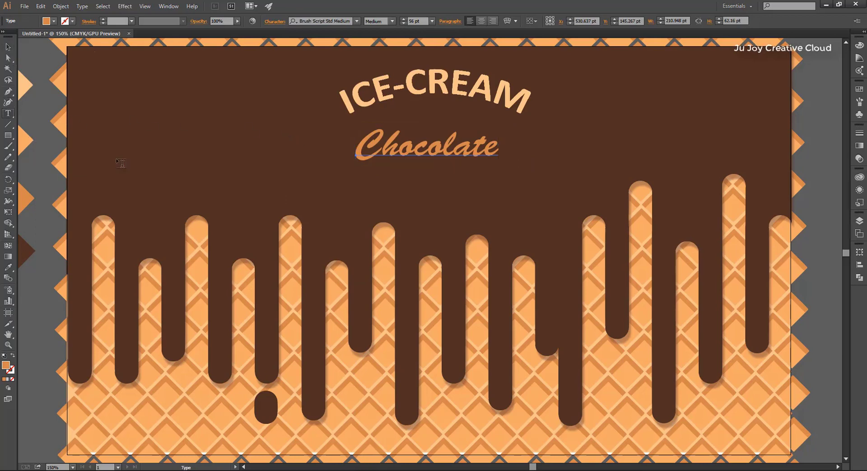
click(400, 194)
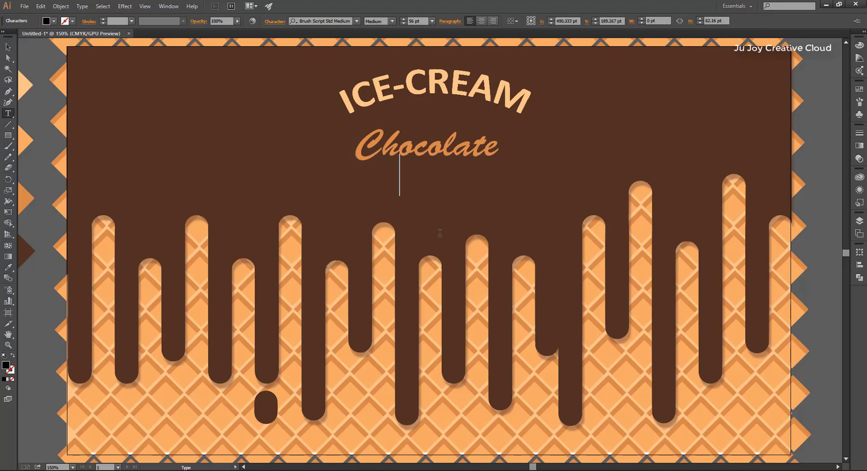
Type 'Kulfi' and colour it with the Eyedropper from the poster's swatch.
text(Kul)
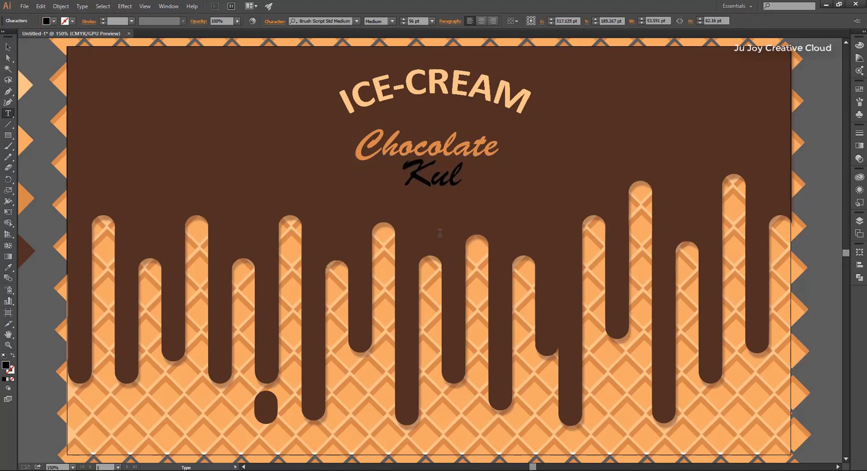
text(fi)
drag(491, 179, 396, 181)
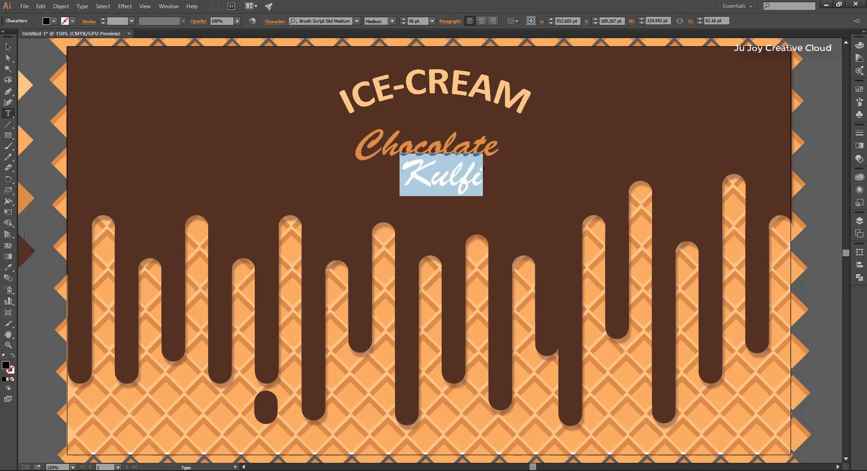
click(8, 267)
click(26, 140)
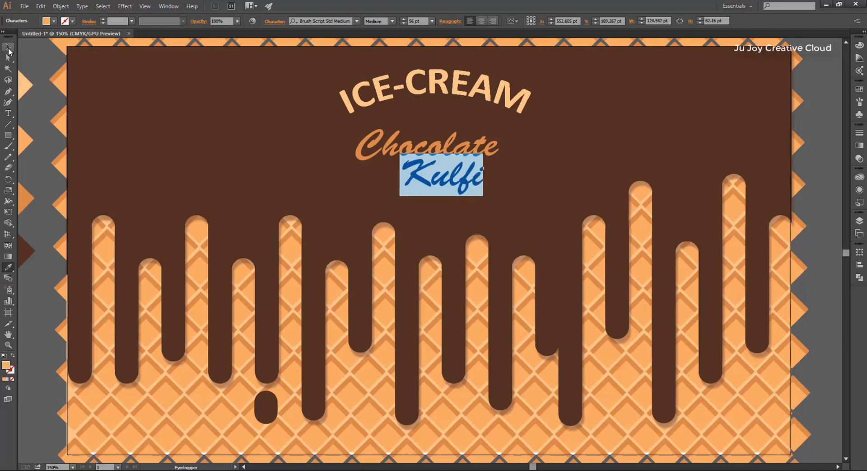
click(8, 48)
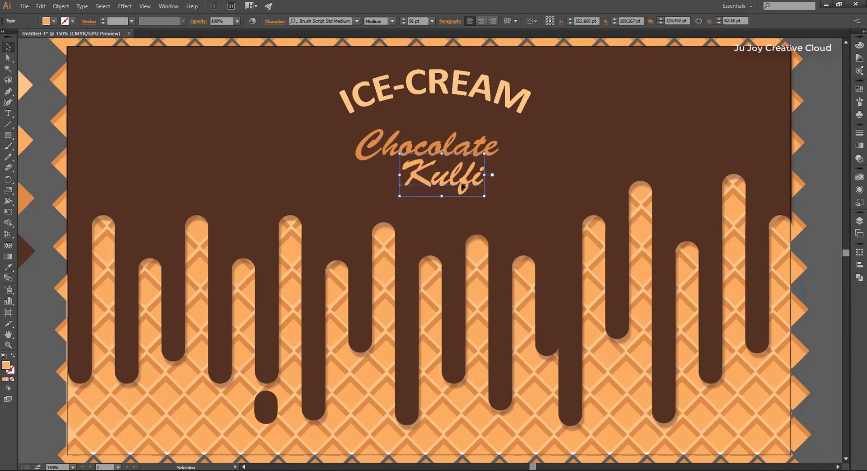
Place Kulfi right after Chocolate and select both words together.
drag(463, 186, 564, 156)
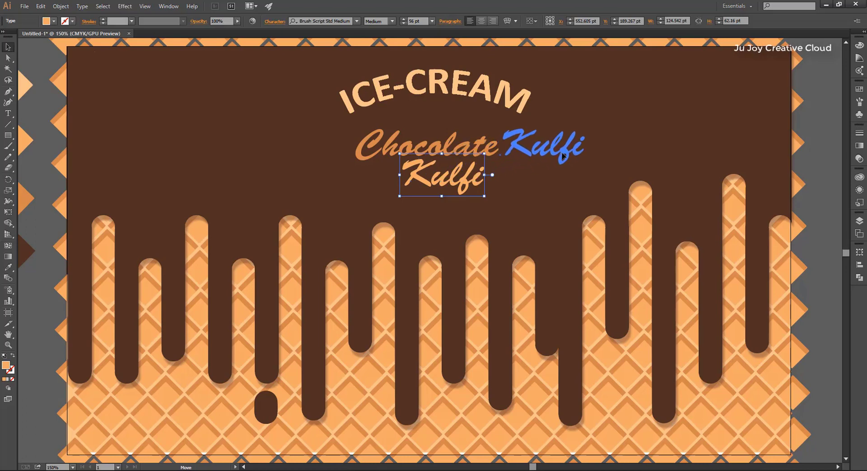
drag(563, 154, 560, 157)
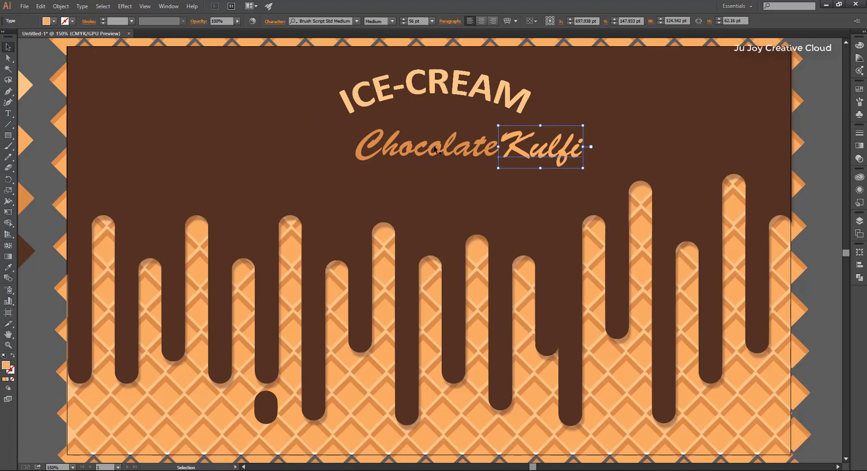
click(431, 154)
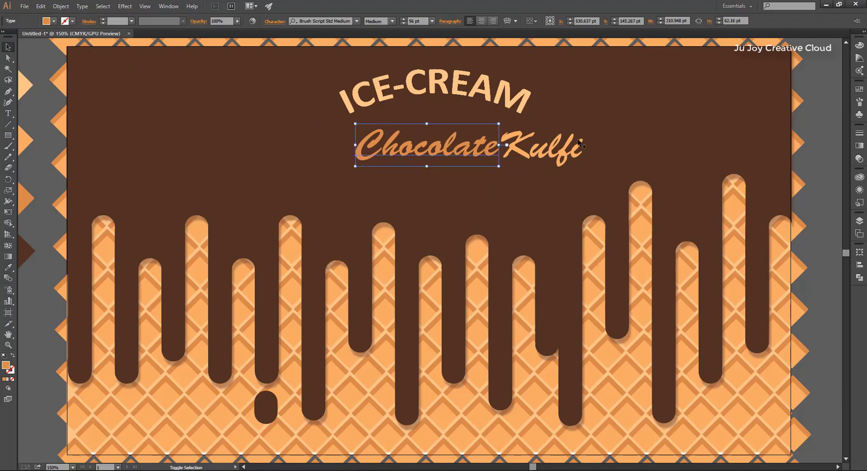
shift+click(521, 154)
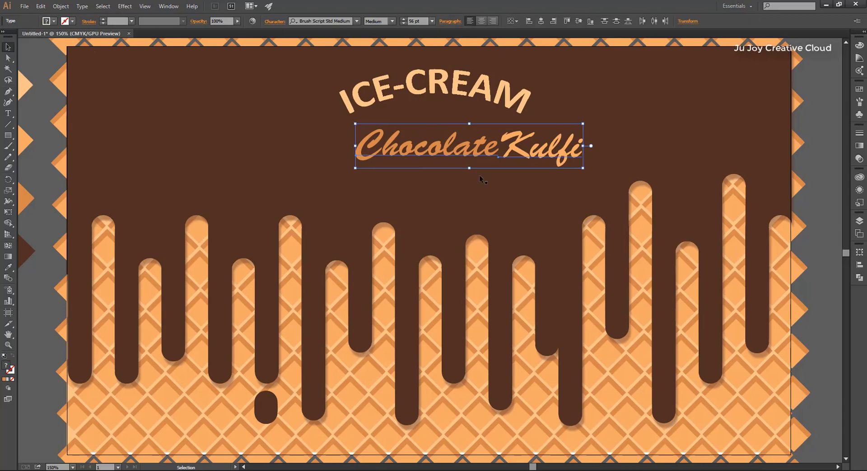
click(467, 194)
Try moving the chocolate drip group, then undo so it stays unchanged.
key(ctrl+z)
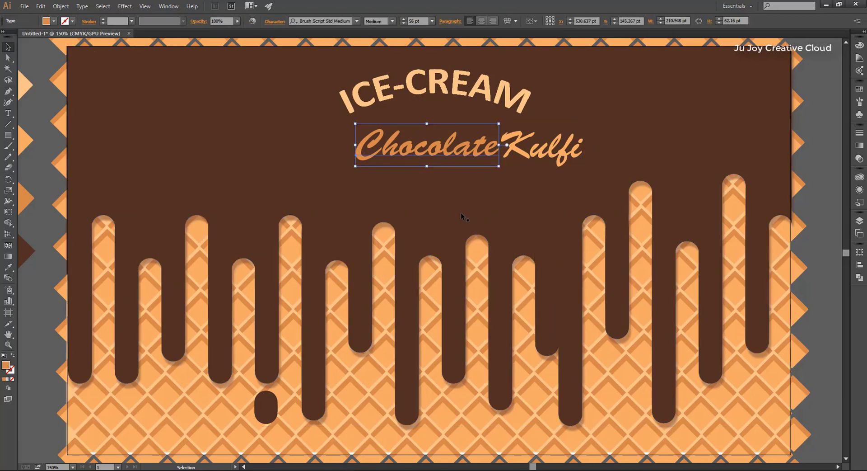
click(665, 132)
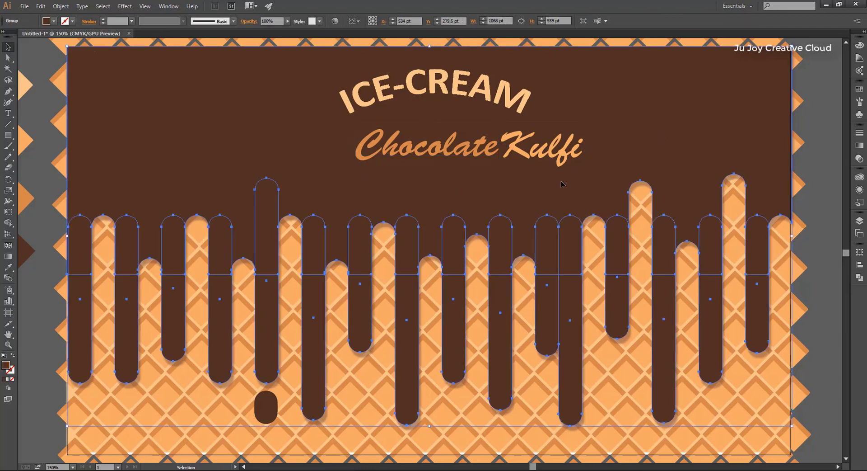
drag(514, 168, 525, 218)
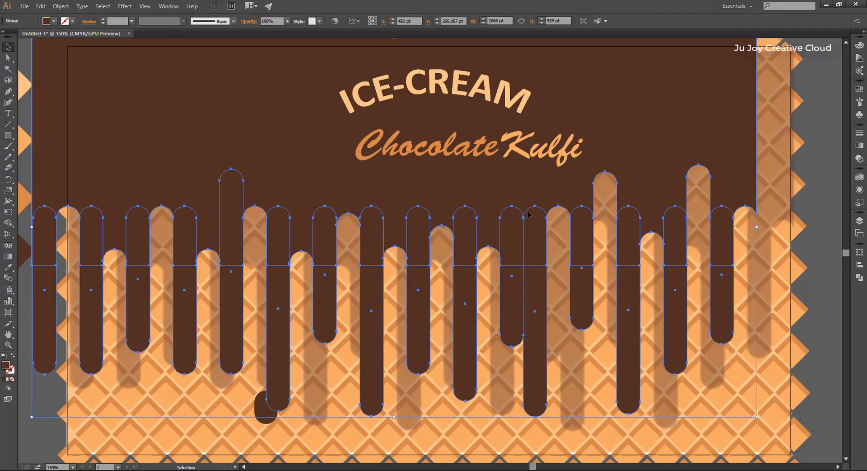
key(ctrl+z)
Shift ChocolateKulfi up and left to centre it under the arched title, then deselect.
click(484, 151)
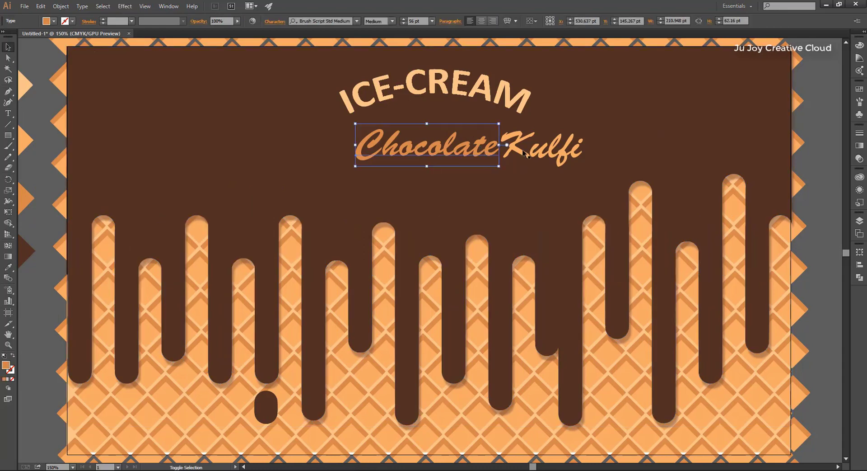
shift+click(524, 154)
mouse_move(482, 145)
mouse_down()
mouse_move(441, 134)
mouse_move(486, 146)
mouse_up()
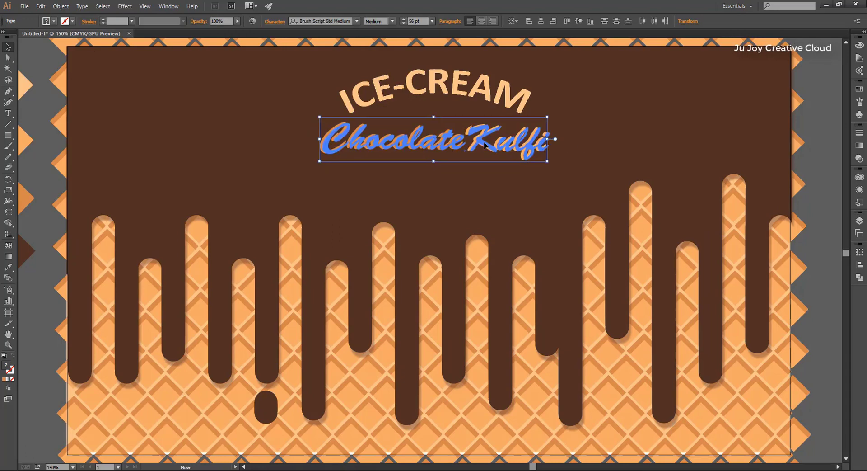
click(532, 208)
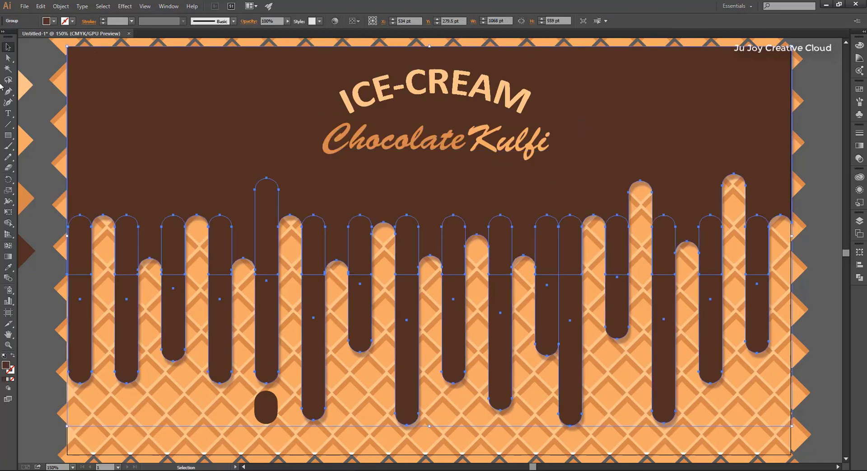
click(31, 60)
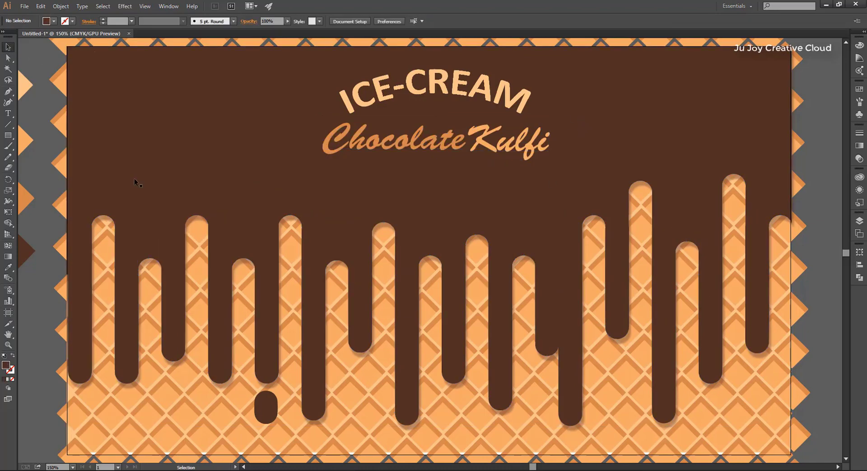